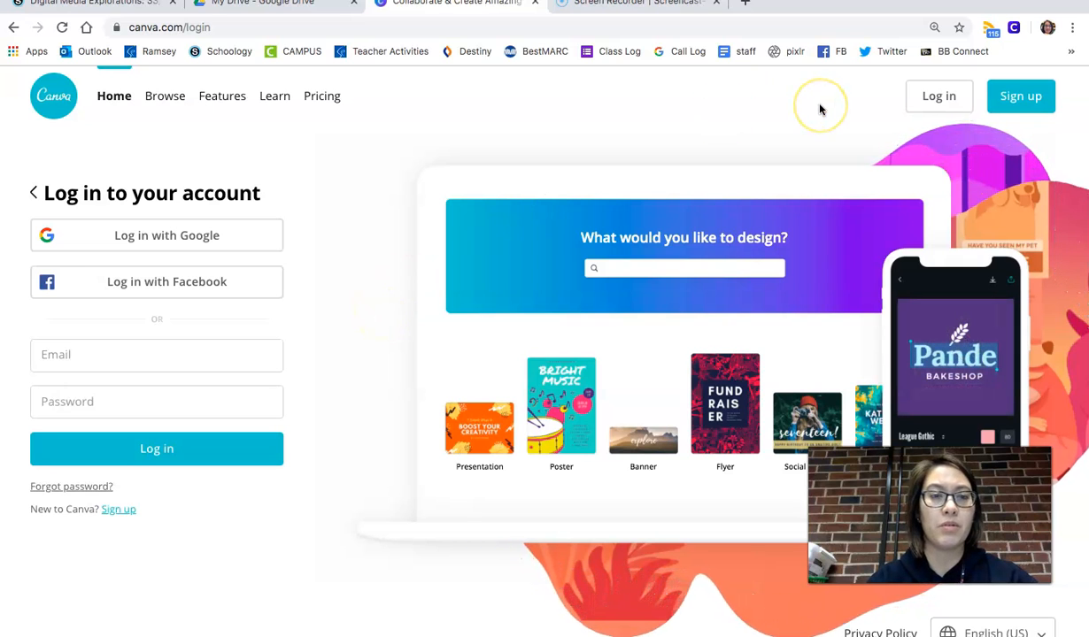
- Sign in to Canva with the teacher's Google account
left_click(1023, 99)
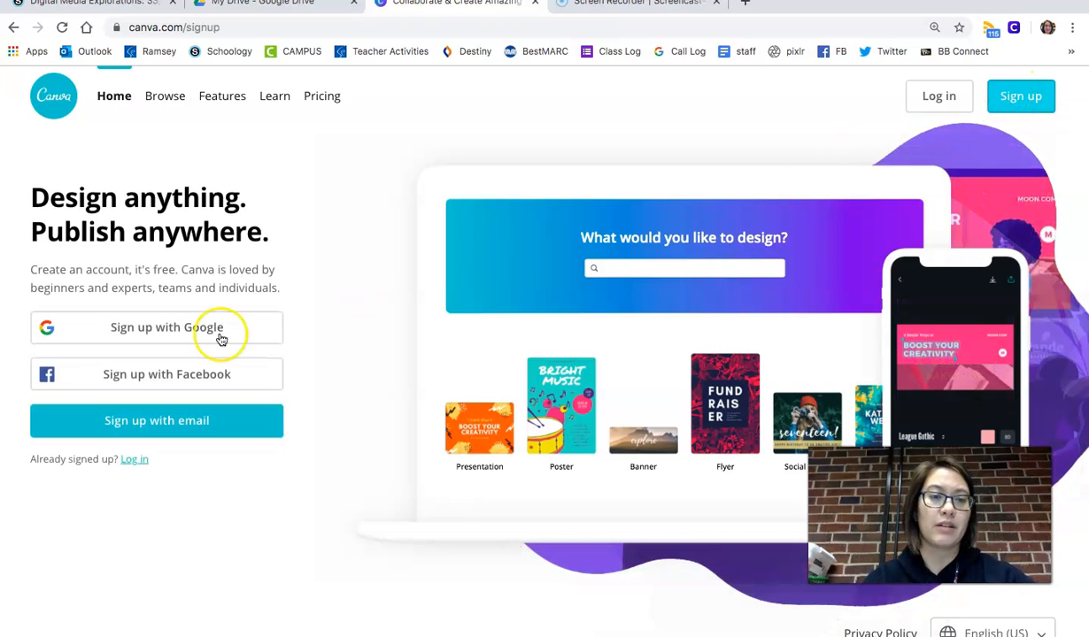
left_click(152, 344)
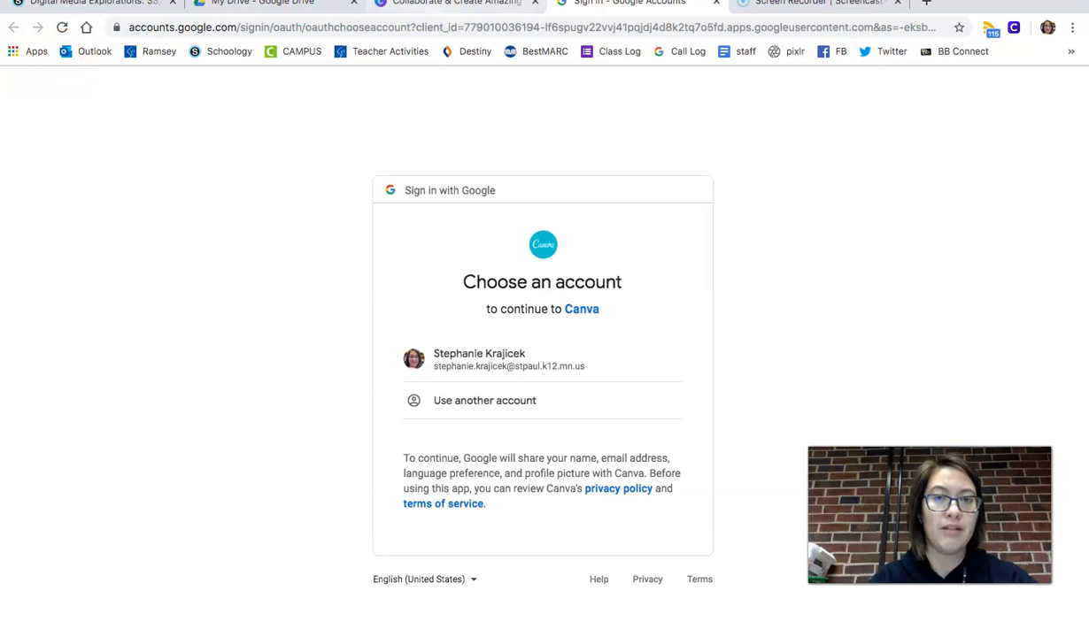
left_click(442, 3)
left_click(939, 96)
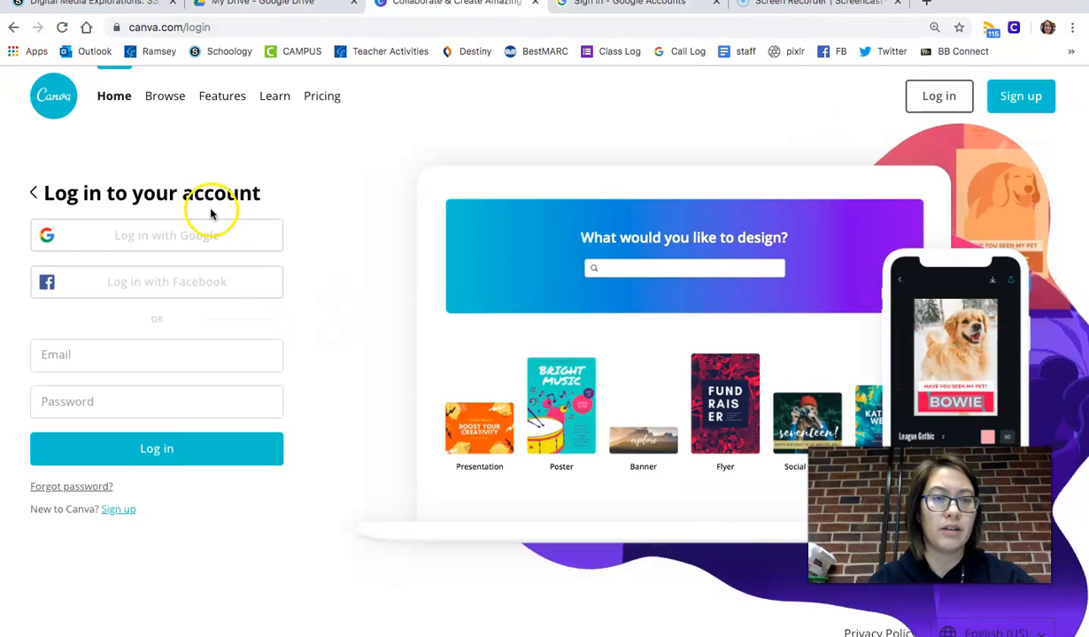
left_click(218, 236)
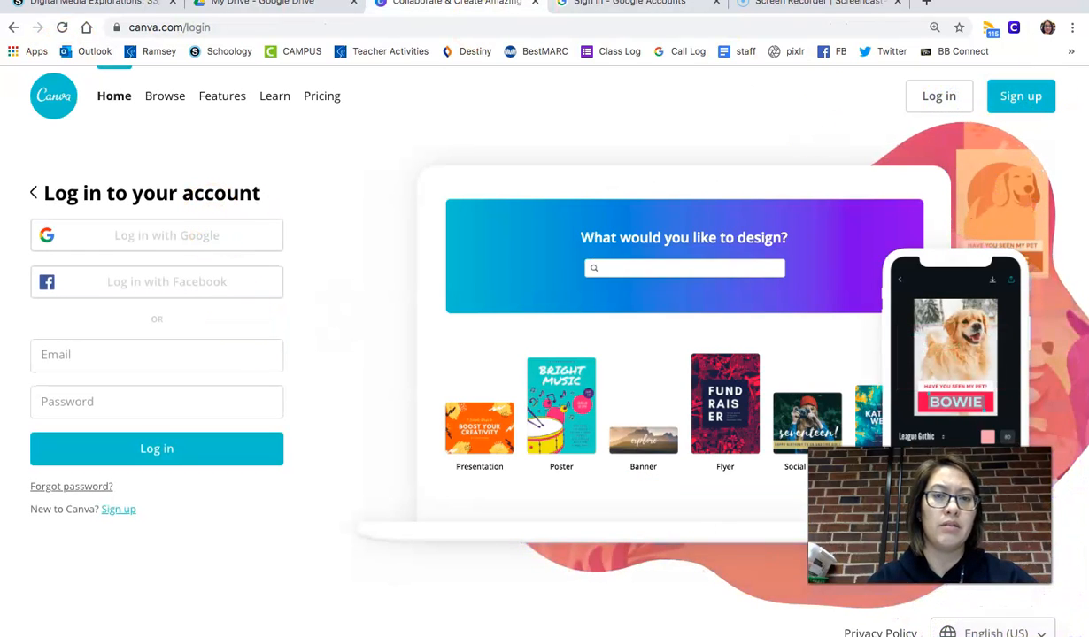
left_click(714, 4)
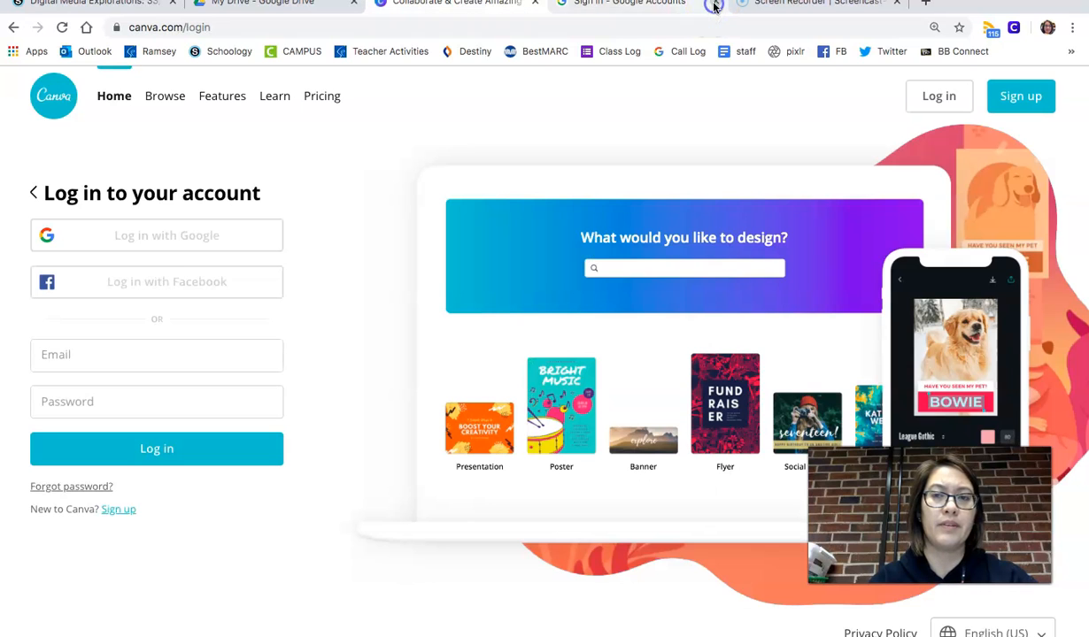
left_click(257, 246)
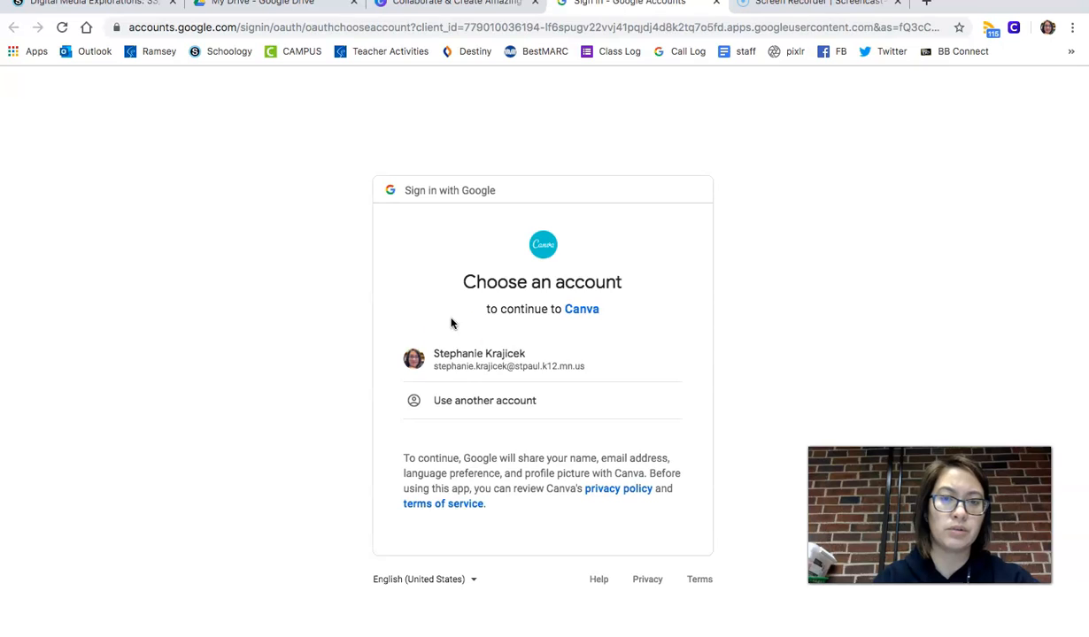
left_click(461, 368)
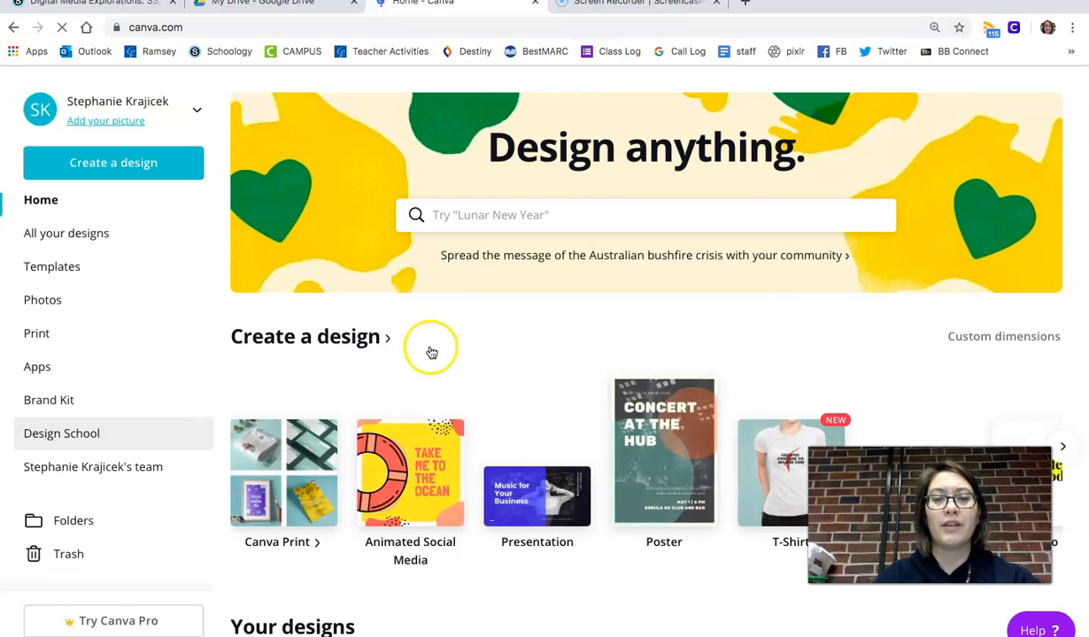
- Start a new Poster design from the home page
scroll(505, 434, "down", 3)
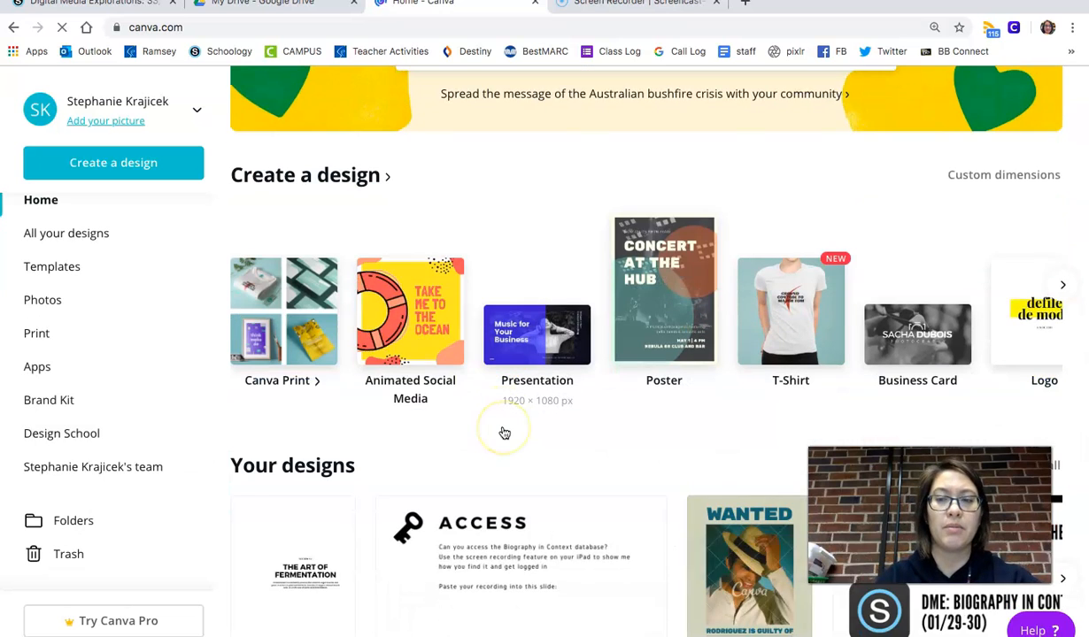
scroll(503, 433, "down", 3)
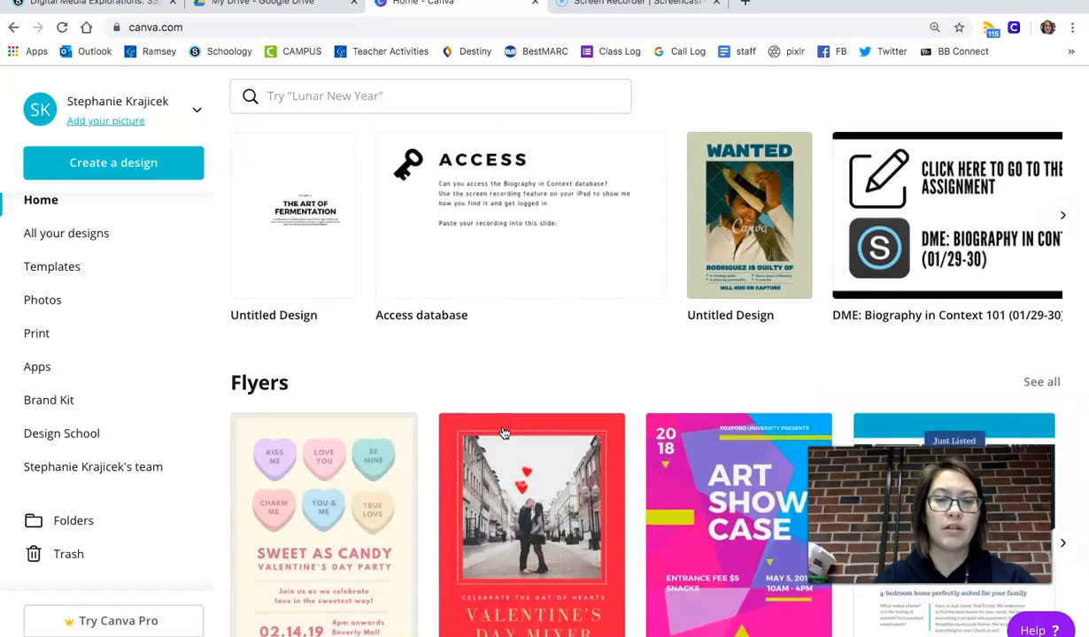
scroll(354, 345, "up", 2)
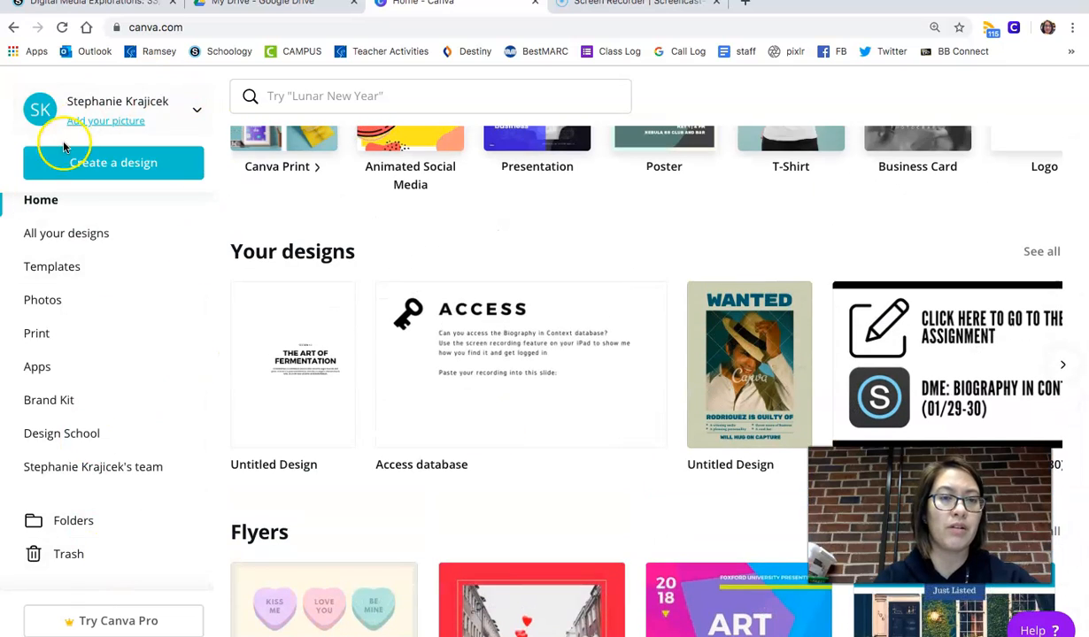
left_click(116, 174)
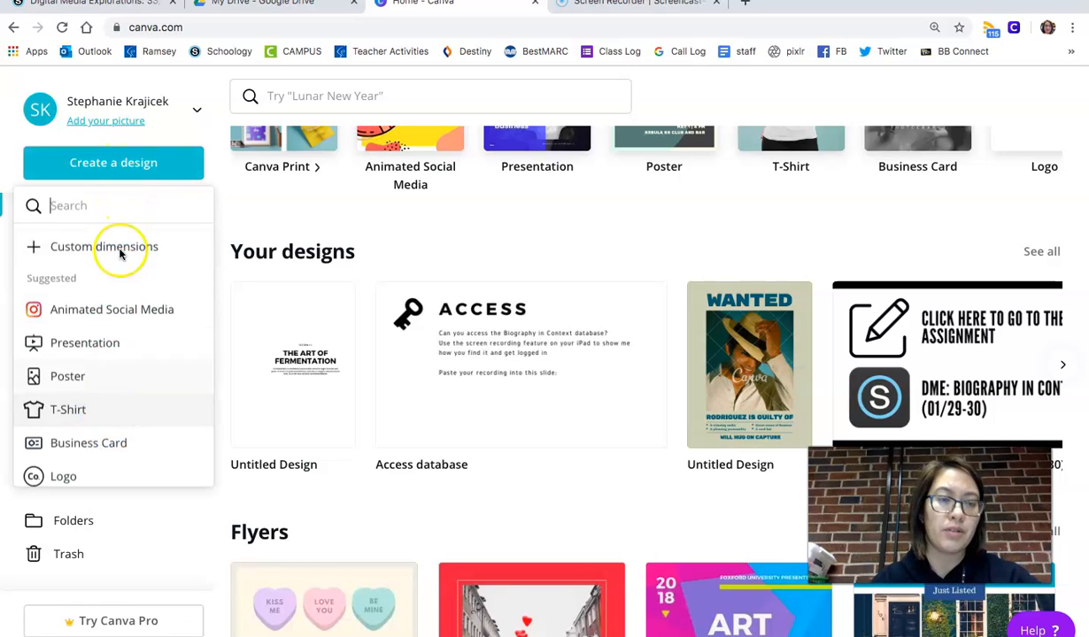
left_click(89, 386)
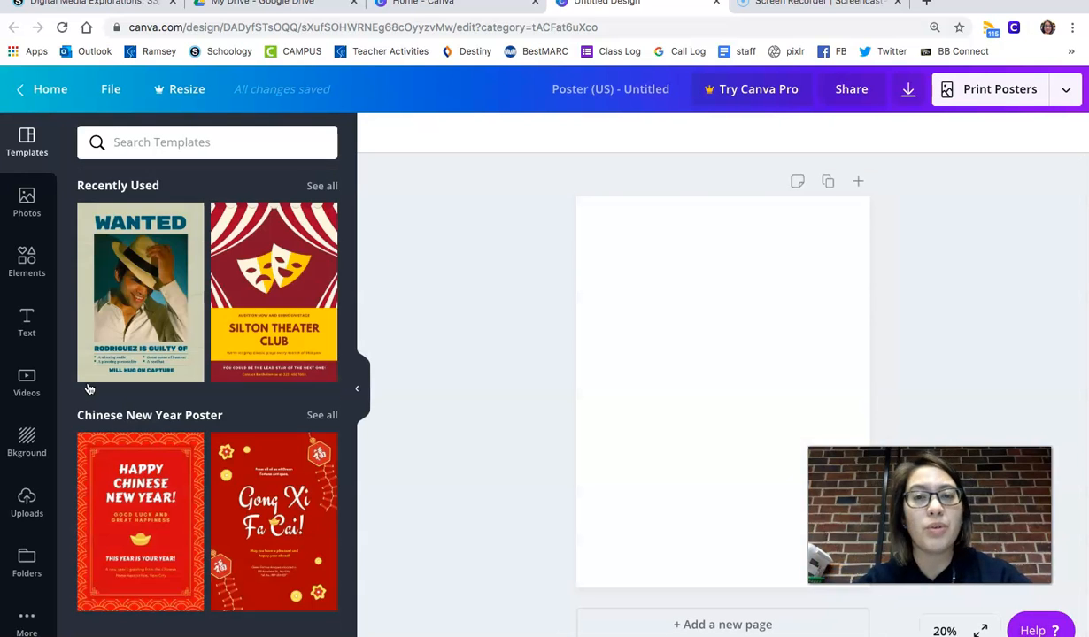
- Browse the Templates, Photos and Elements side panels
left_click(91, 376)
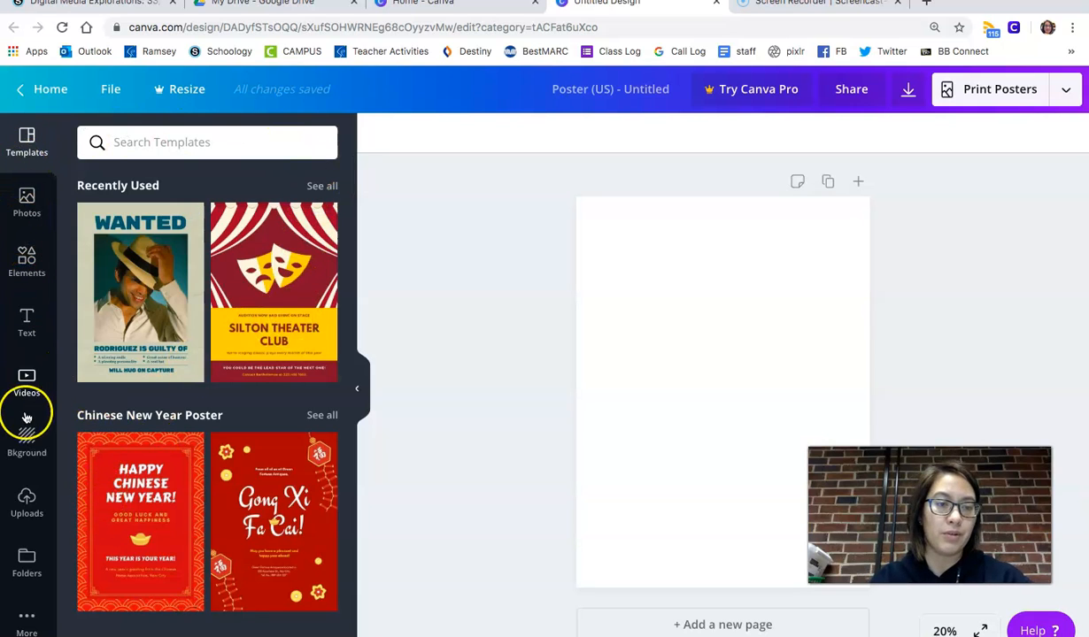
left_click(28, 199)
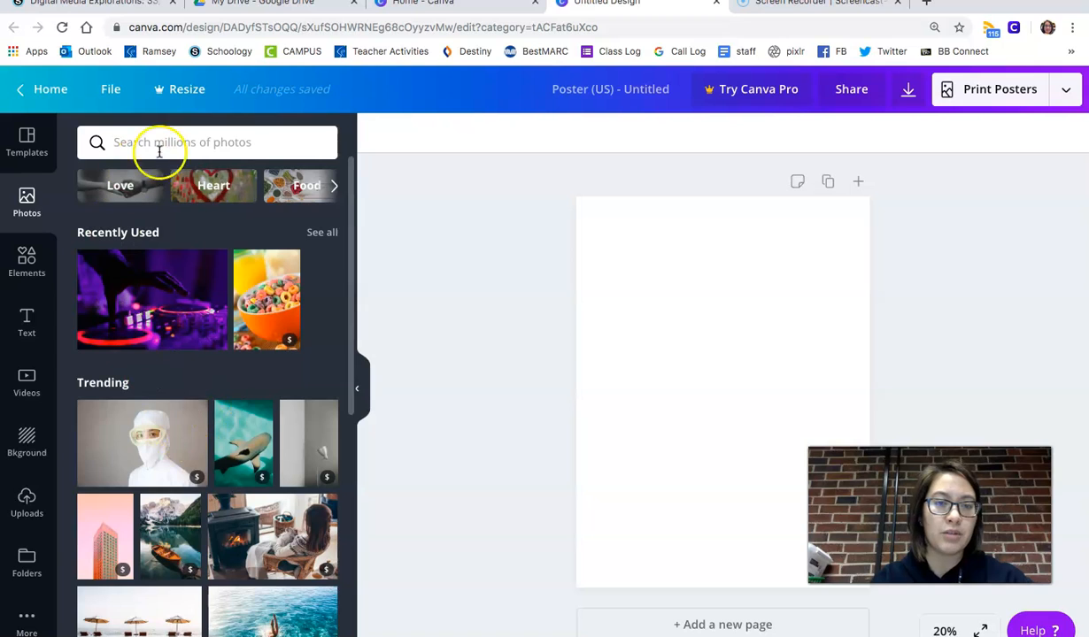
left_click(23, 261)
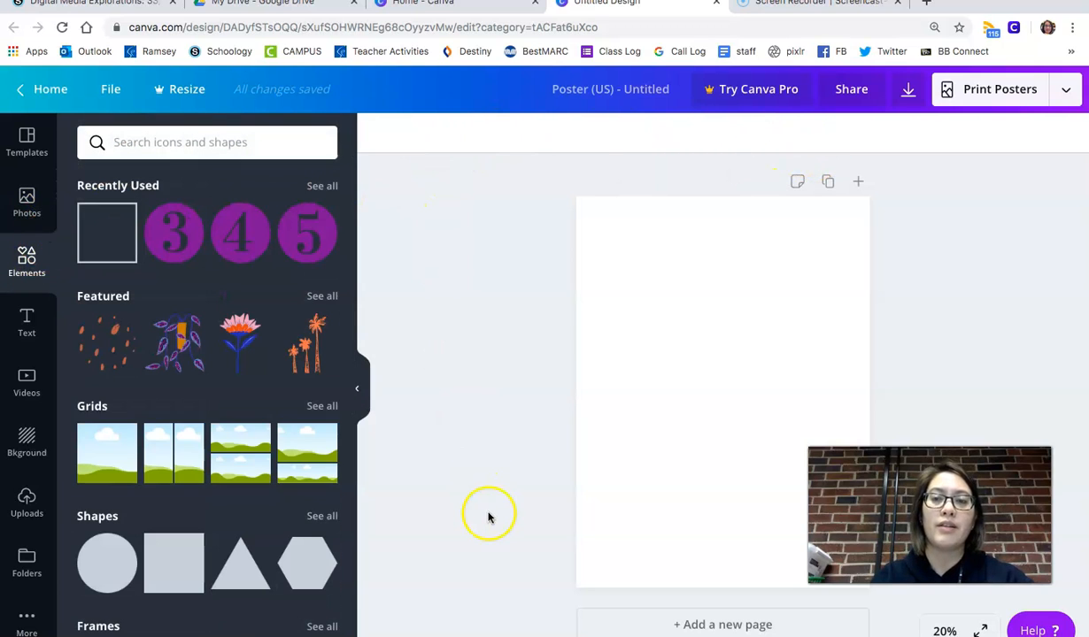
- Zoom the page to 100% and back to Fit
left_click(925, 630)
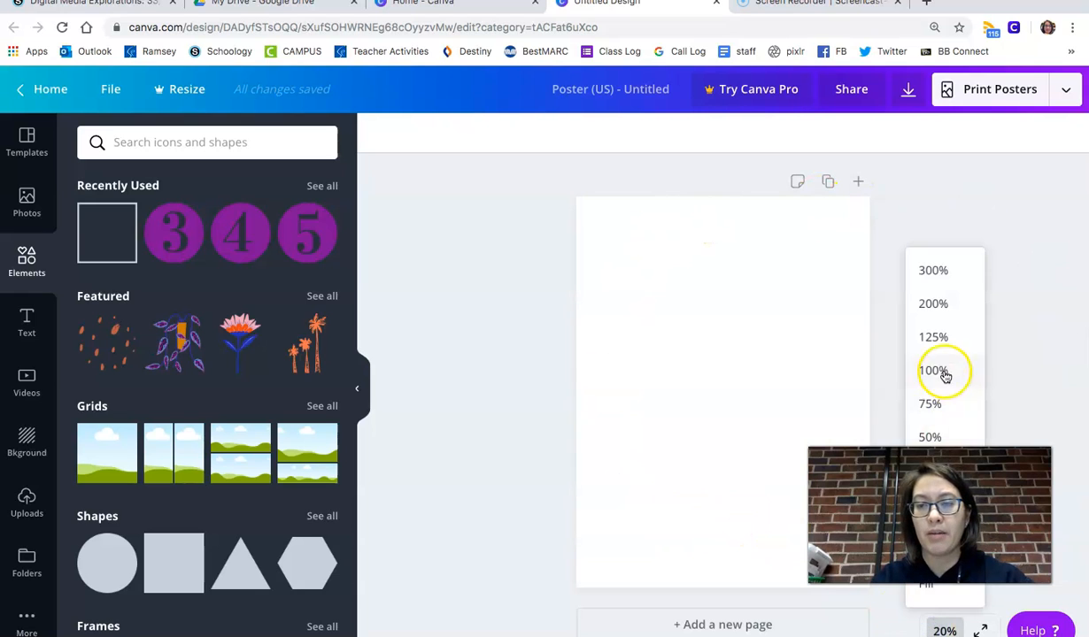
left_click(934, 371)
left_click(941, 630)
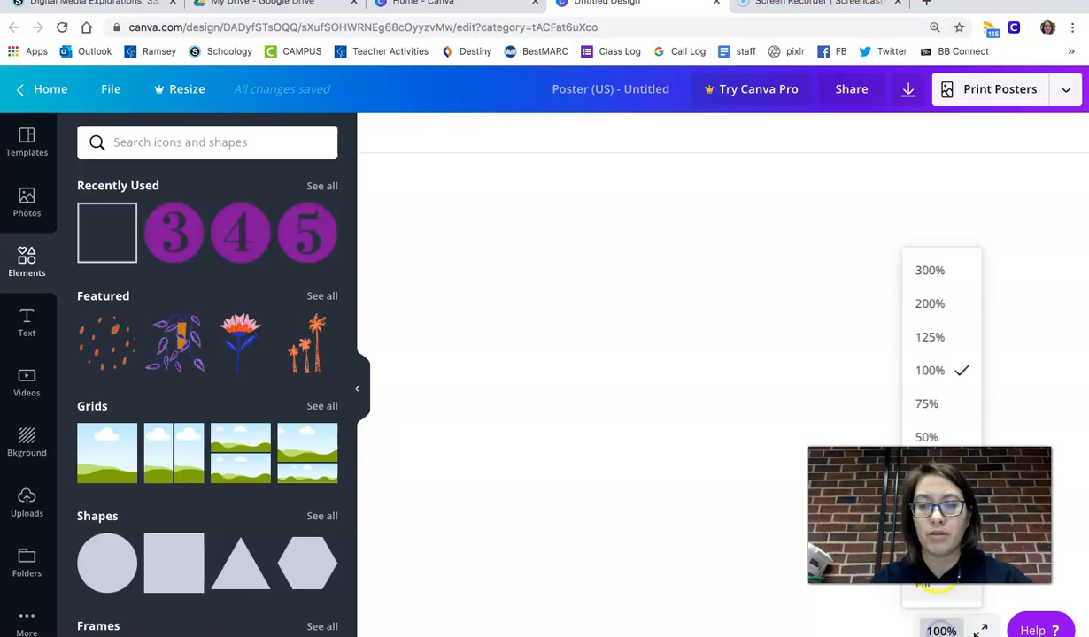
left_click(925, 584)
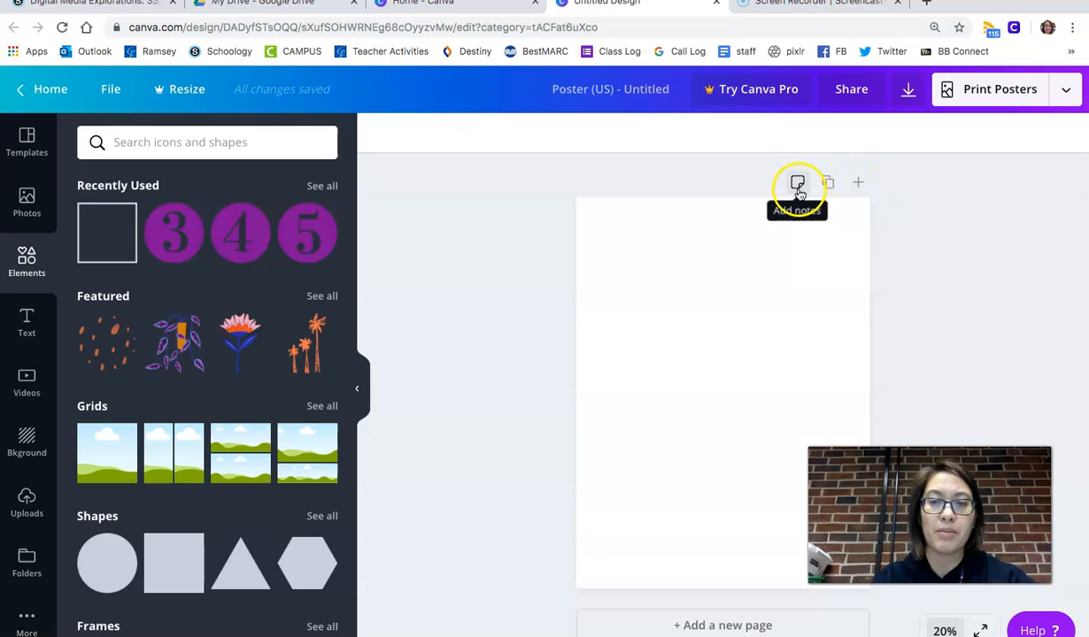
- Add a second page to the poster
left_click(857, 182)
scroll(863, 350, "up", 5)
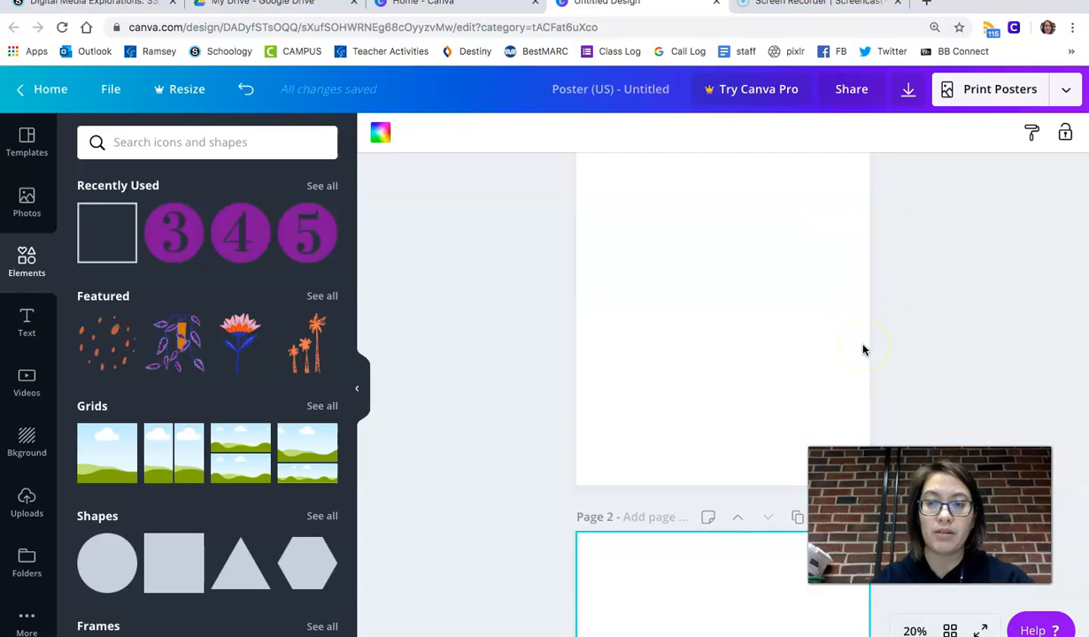
scroll(863, 349, "down", 5)
scroll(863, 350, "up", 5)
left_click(632, 186)
left_click(828, 184)
left_click(856, 184)
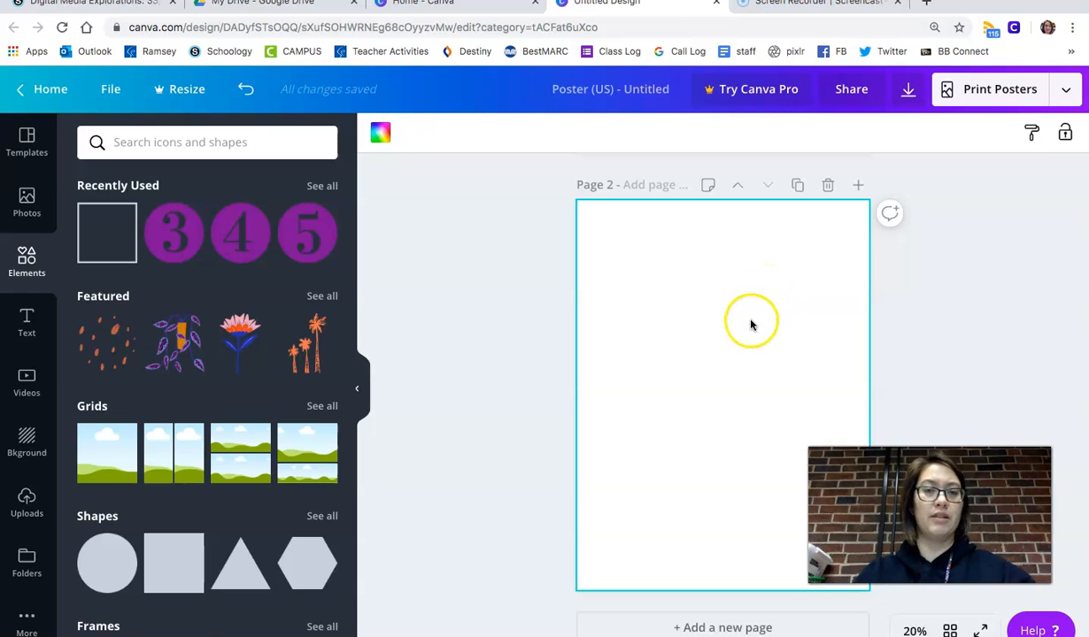
scroll(474, 365, "up", 5)
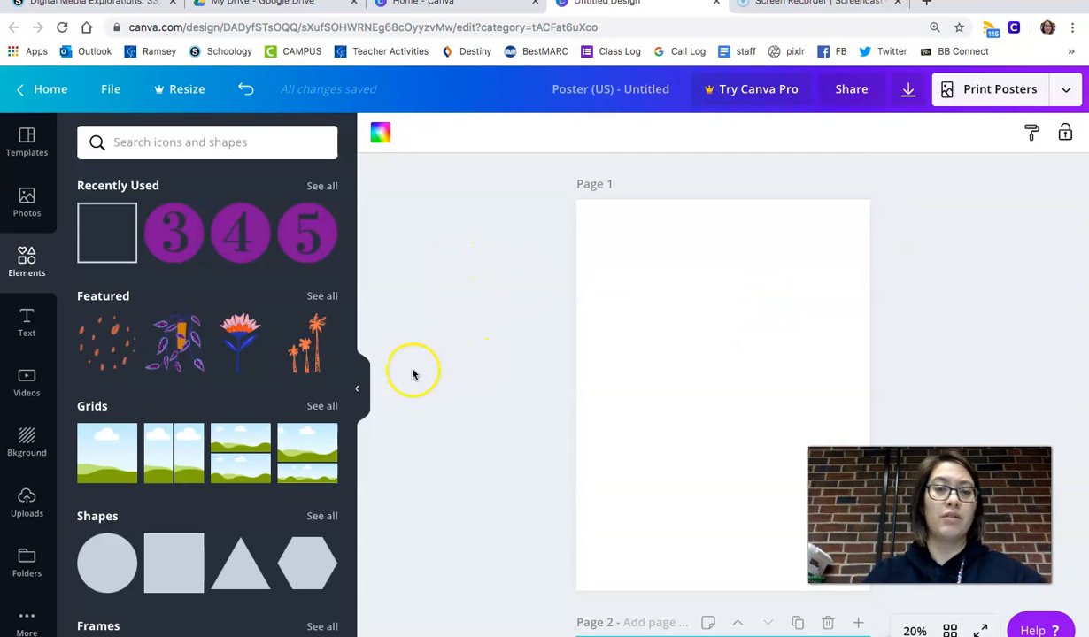
- Apply the blue hexagon pattern background to page 2
left_click(24, 451)
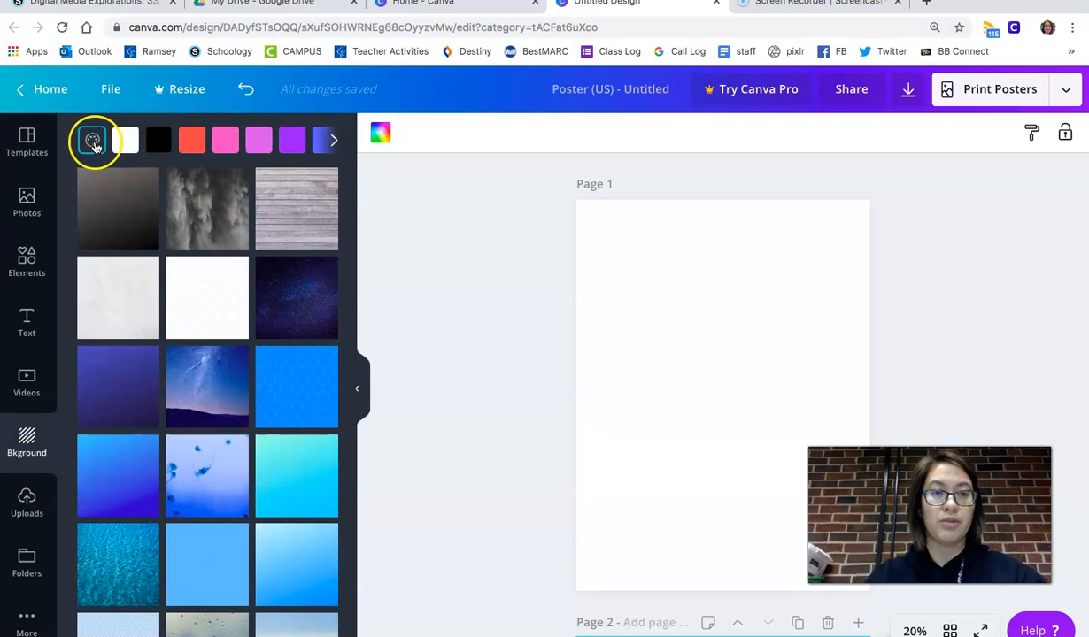
scroll(298, 458, "down", 6)
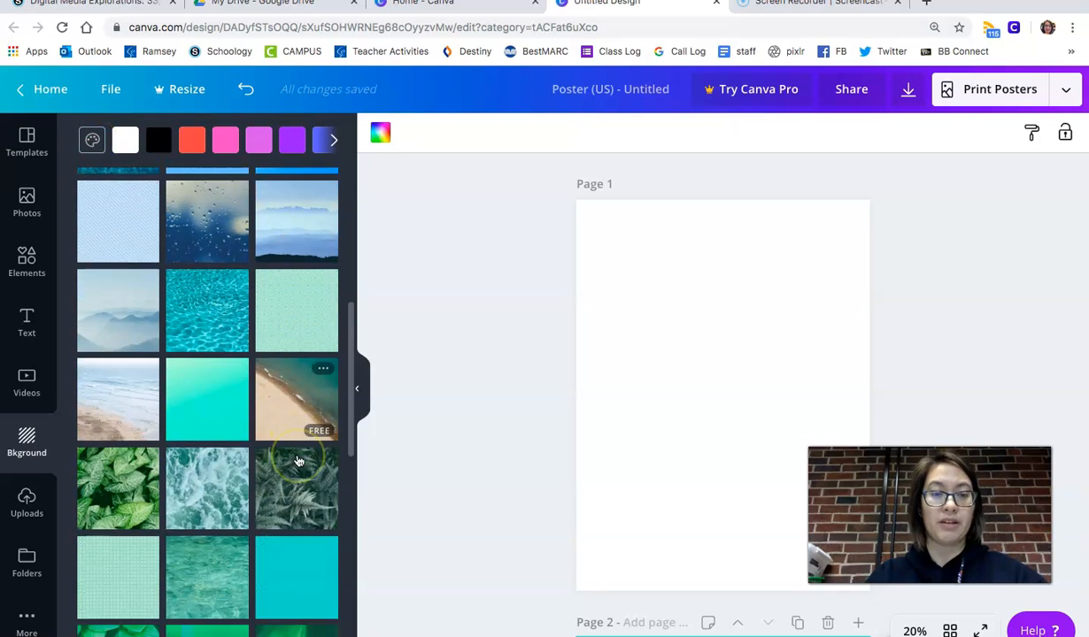
scroll(298, 461, "up", 3)
scroll(297, 459, "up", 3)
left_click(299, 263)
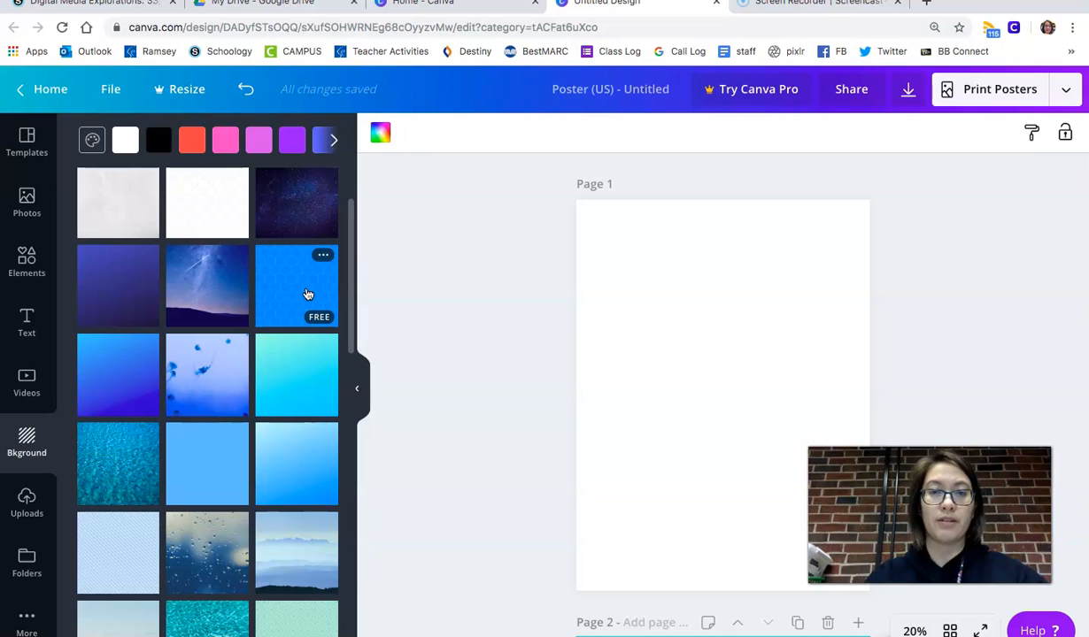
left_click(306, 293)
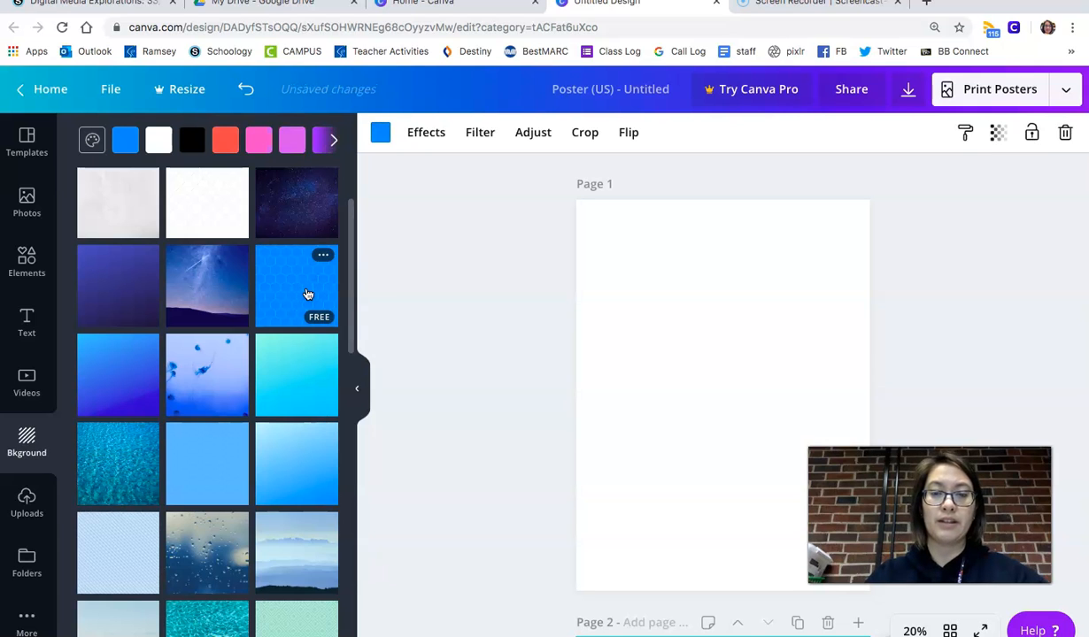
scroll(555, 529, "down", 5)
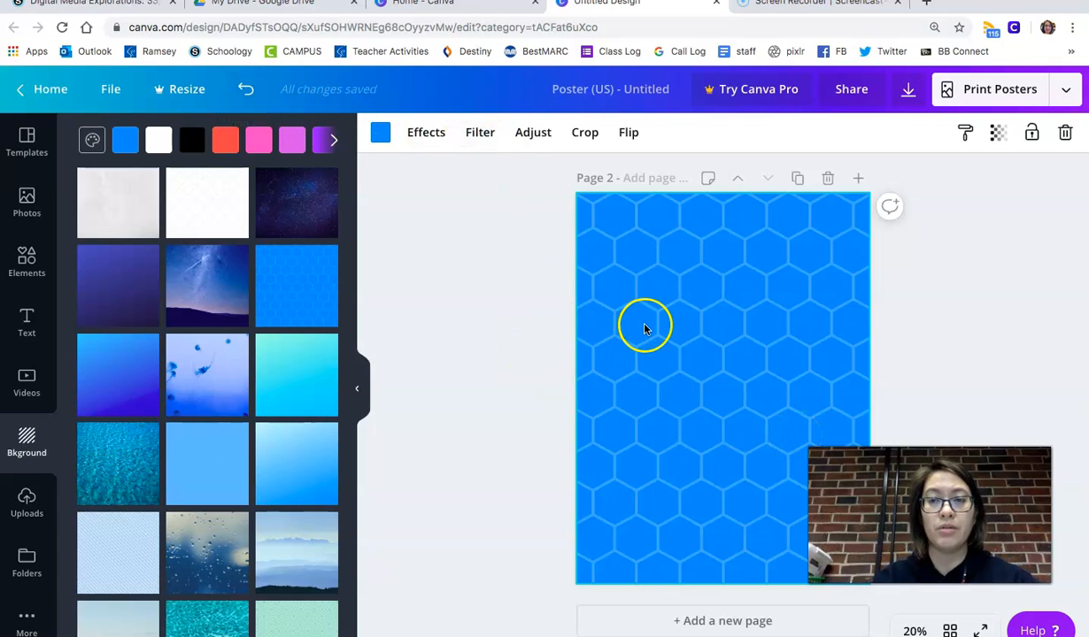
- Delete page 2 and undo the deletion
left_click(828, 178)
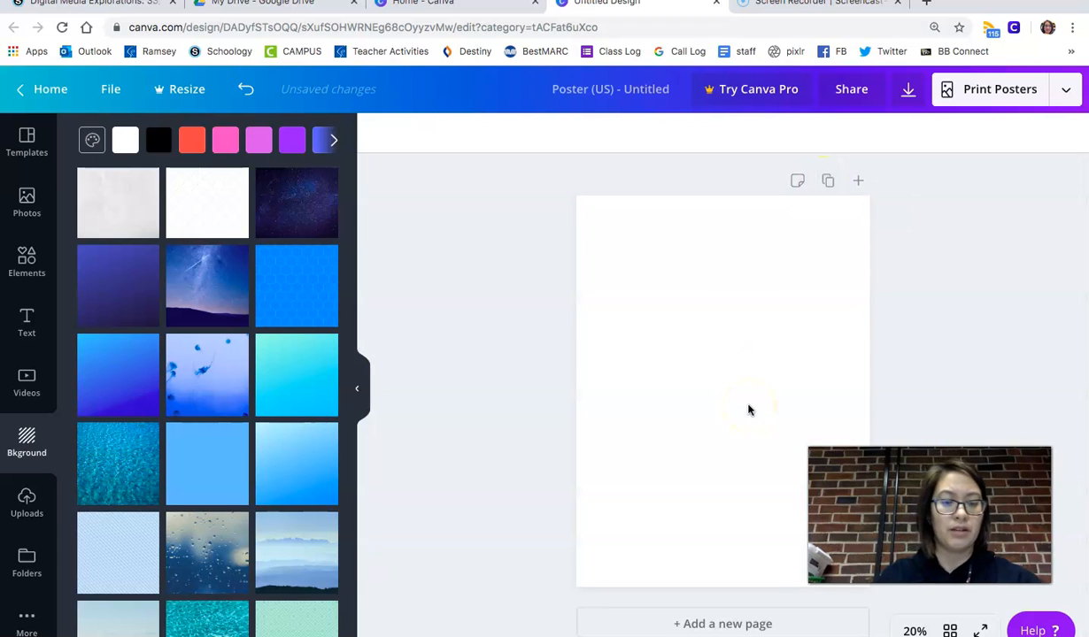
key("ctrl+z")
scroll(748, 410, "down", 5)
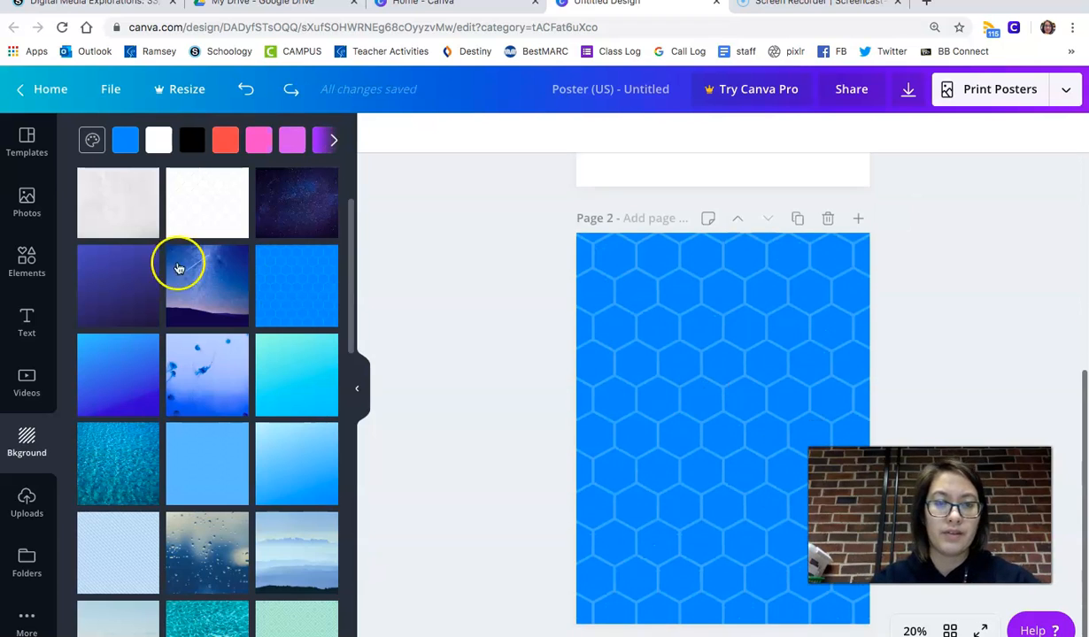
- Change page 2's background to plain white from the document colors
left_click(92, 140)
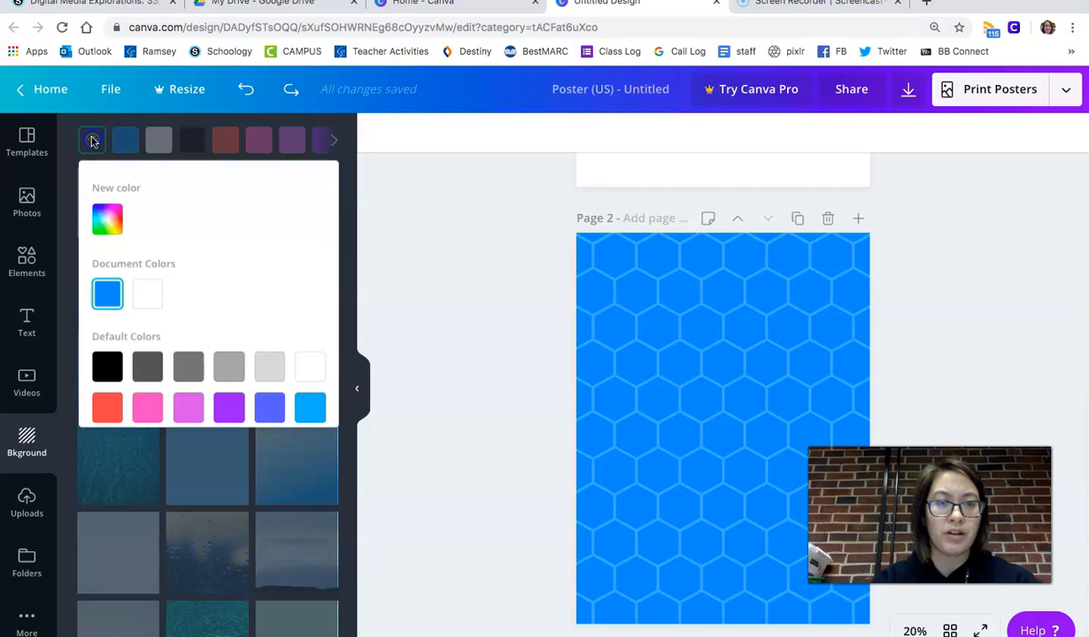
right_click(157, 298)
left_click(244, 238)
left_click(150, 294)
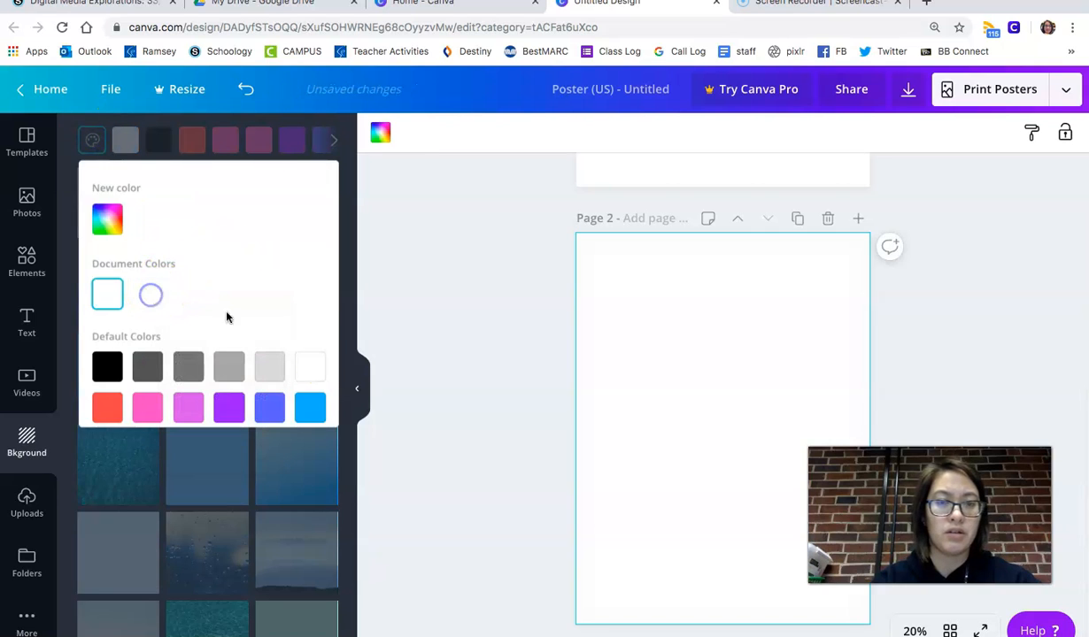
scroll(485, 463, "up", 1)
left_click(271, 498)
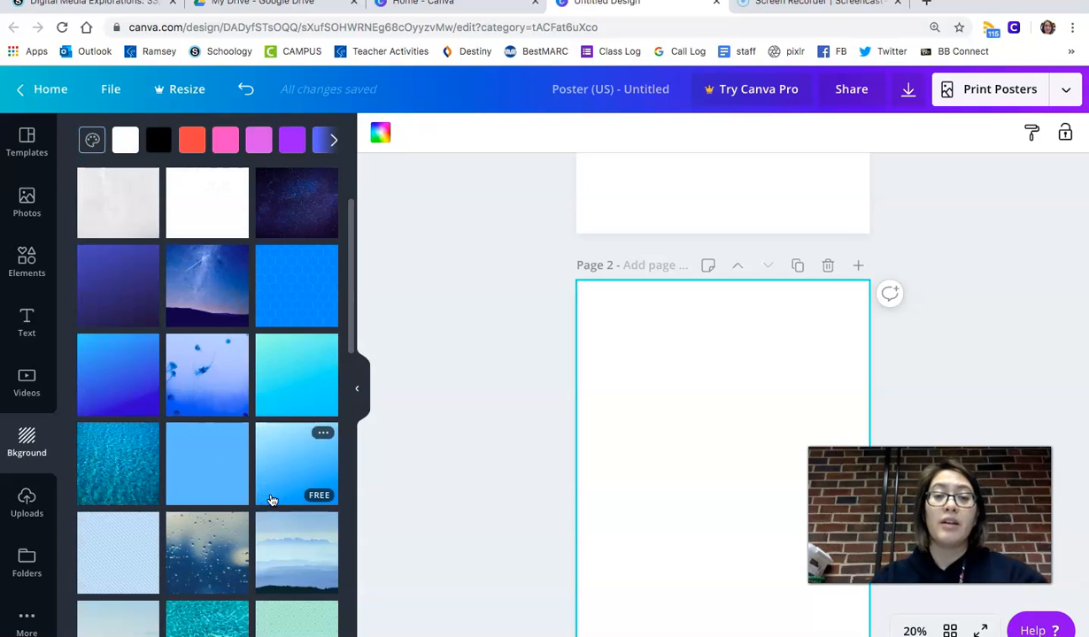
- Open the full Shapes collection among the Elements
scroll(150, 381, "up", 2)
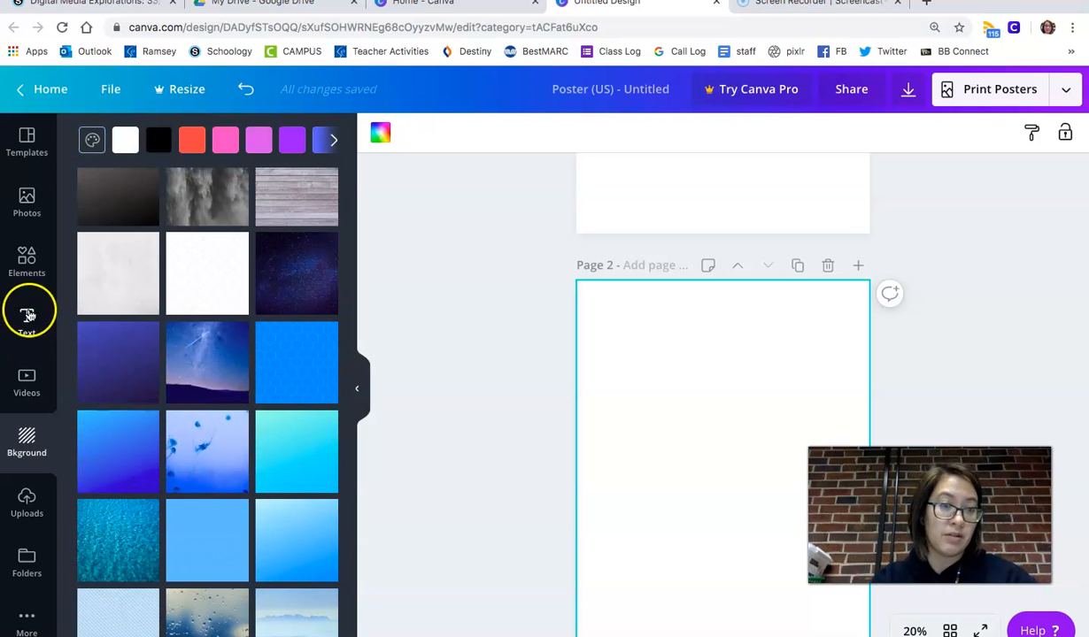
left_click(26, 263)
scroll(226, 440, "down", 3)
scroll(227, 440, "up", 3)
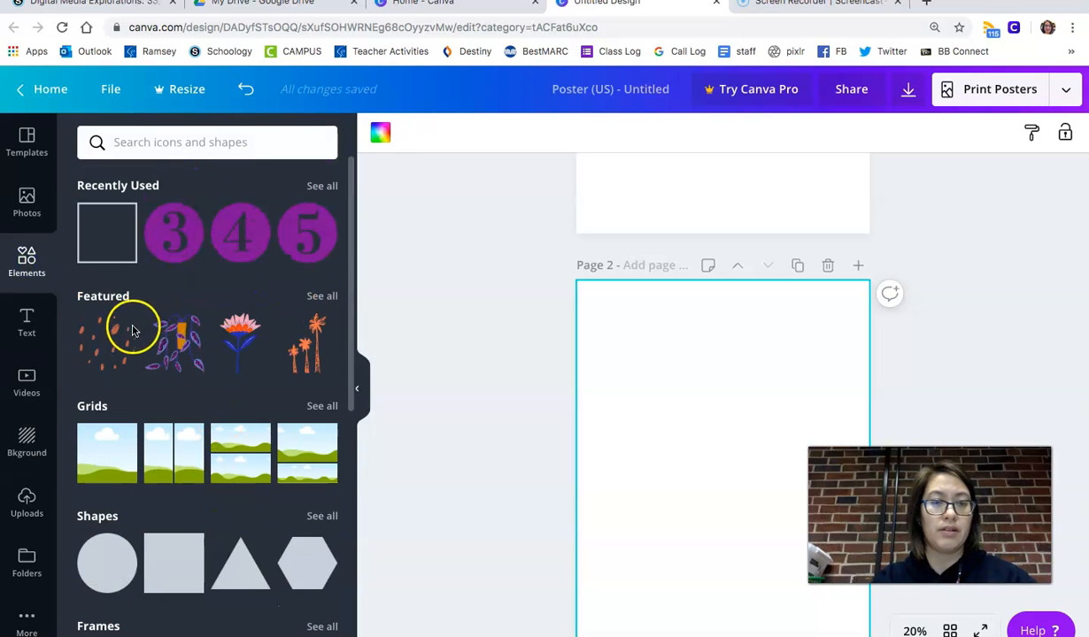
scroll(158, 376, "down", 3)
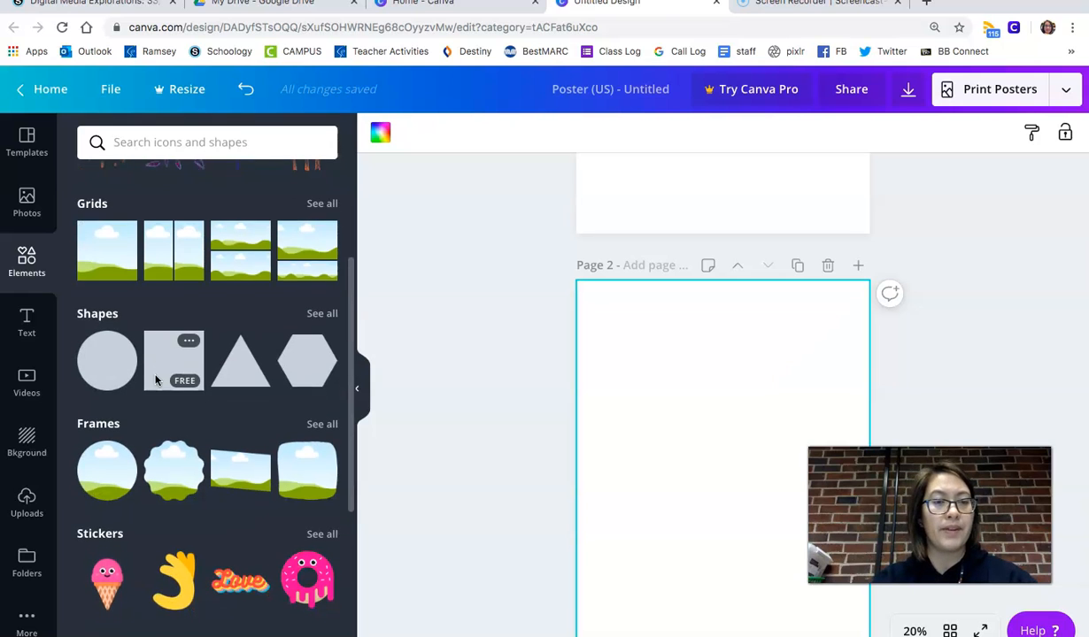
scroll(266, 337, "down", 1)
left_click(323, 296)
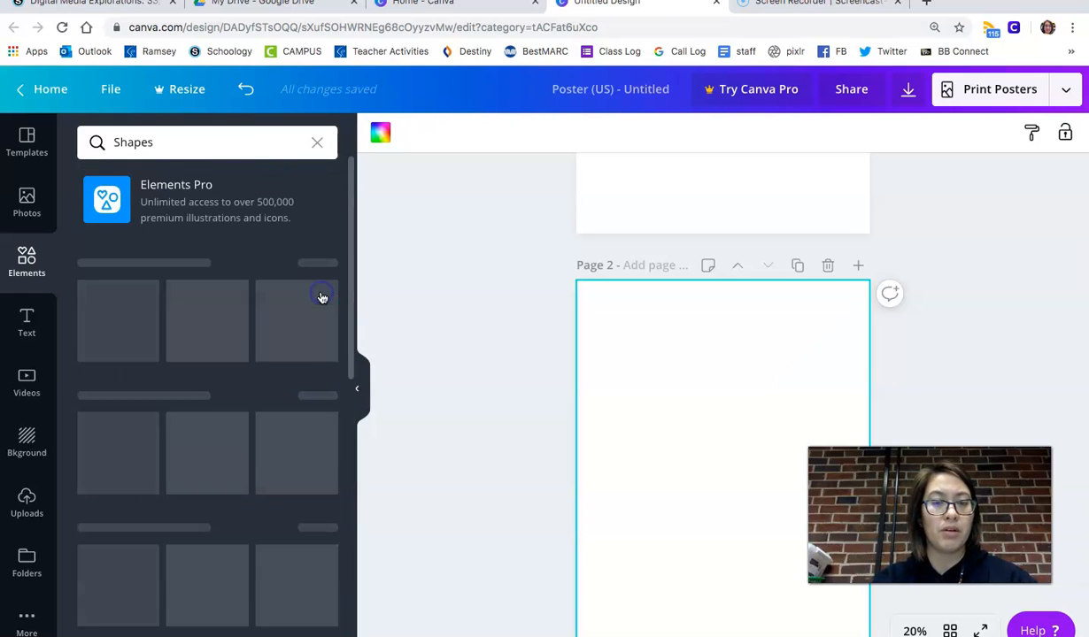
- Add a plain square shape to page 2
scroll(281, 358, "down", 5)
scroll(281, 358, "up", 4)
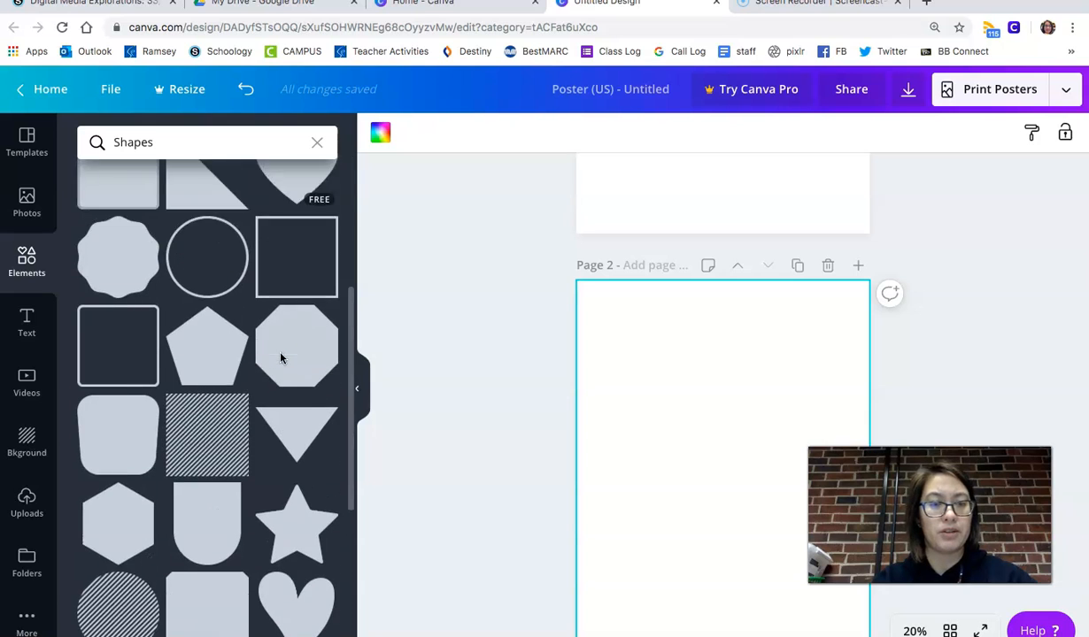
left_click(286, 342)
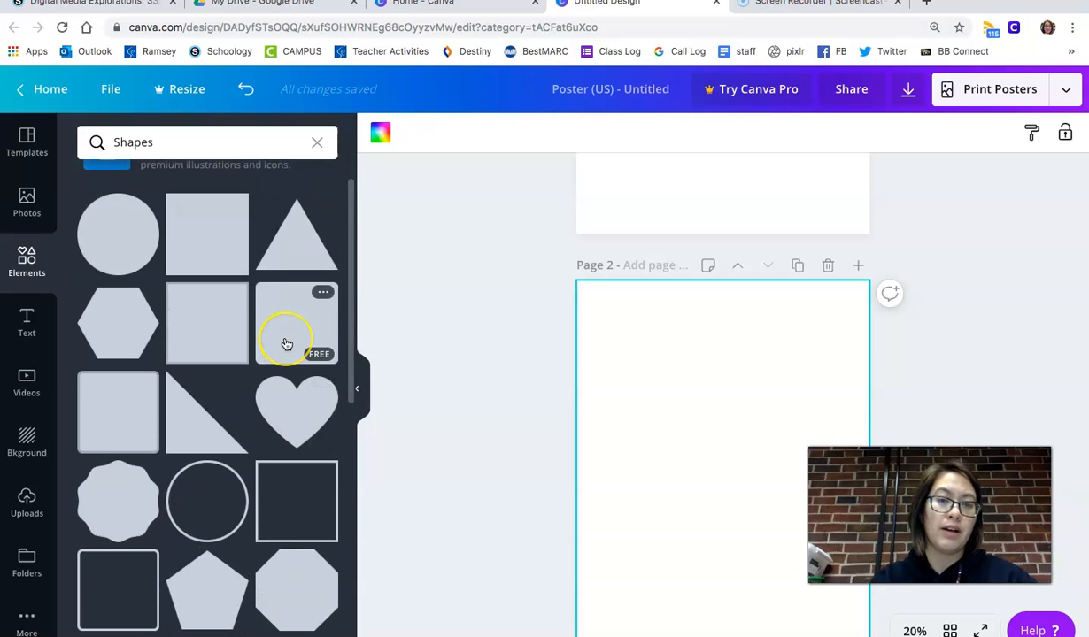
left_click(209, 226)
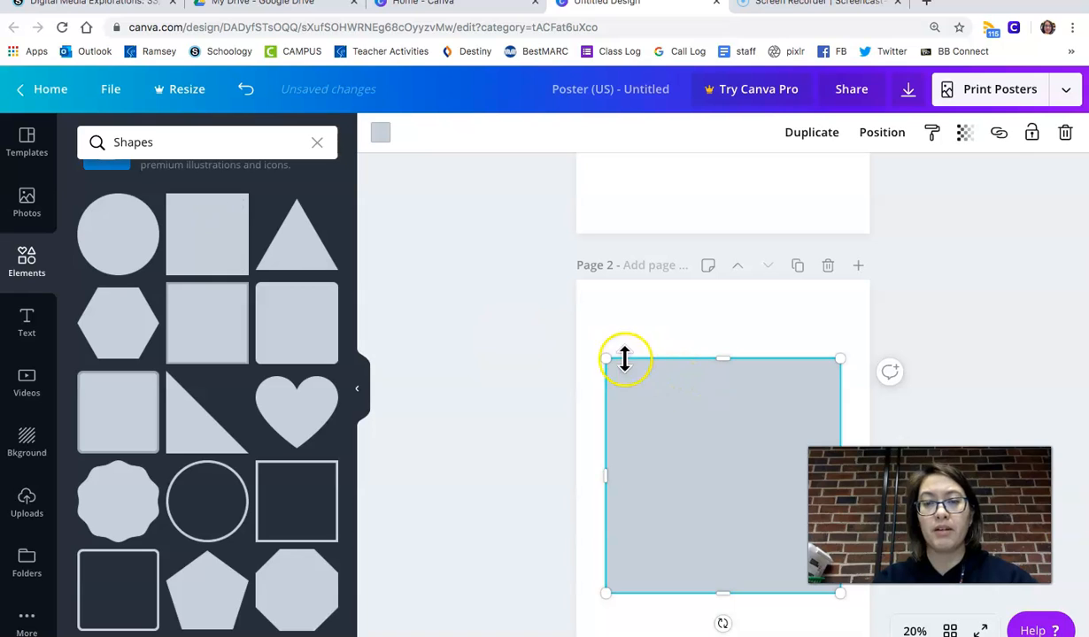
- Stretch the square so it covers the whole of page 2
left_click_drag(599, 346, 547, 260)
scroll(547, 263, "down", 2)
left_click_drag(840, 506, 890, 600)
scroll(890, 600, "up", 1)
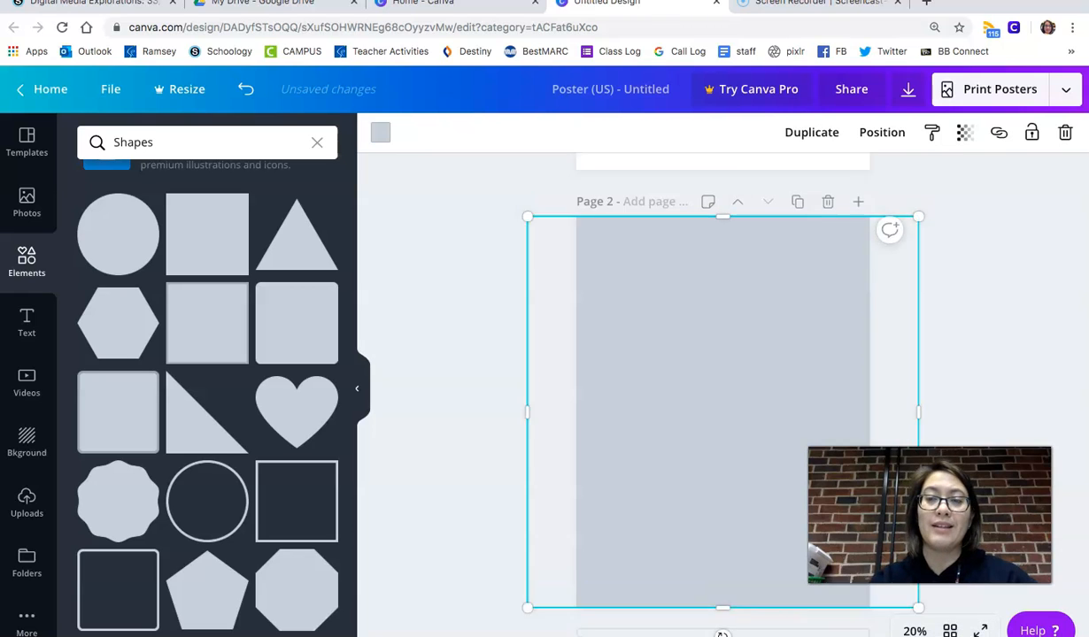
scroll(722, 398, "up", 2)
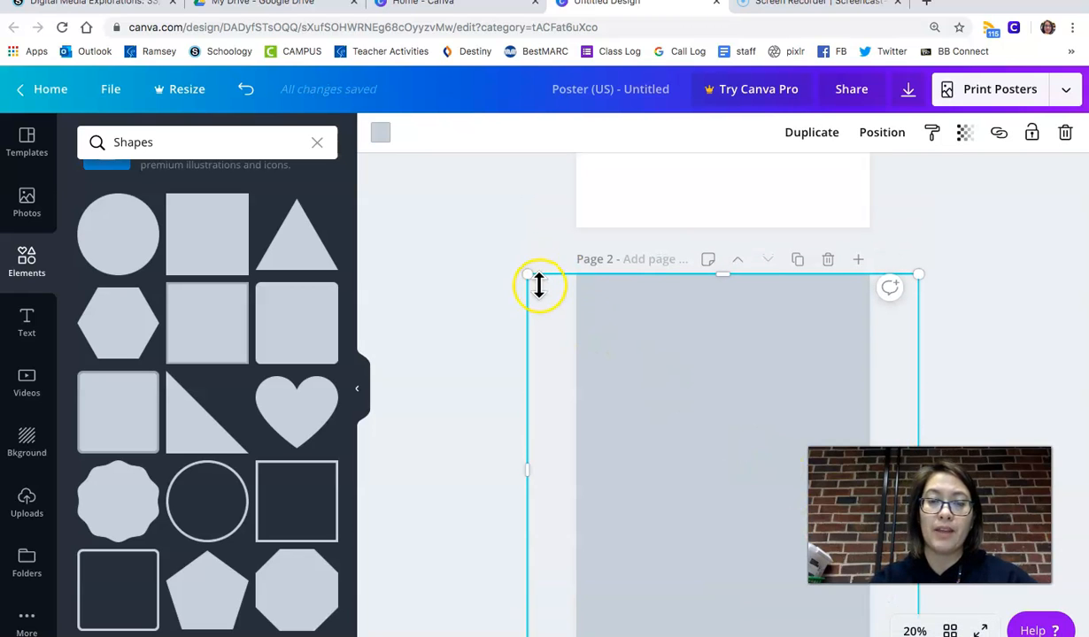
mouse_move(533, 277)
left_mouse_down()
mouse_move(627, 355)
mouse_move(523, 264)
left_mouse_up()
mouse_move(719, 269)
left_mouse_down()
mouse_move(719, 309)
mouse_move(719, 278)
left_mouse_up()
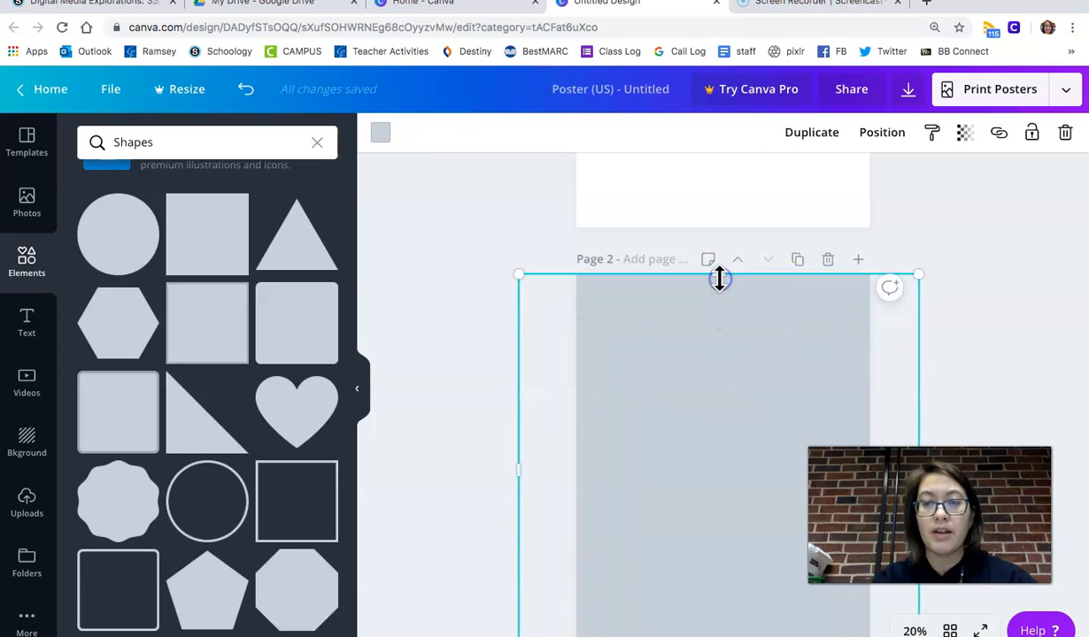
- Fill the square with orange from the default colors and lock it in place
left_click(384, 134)
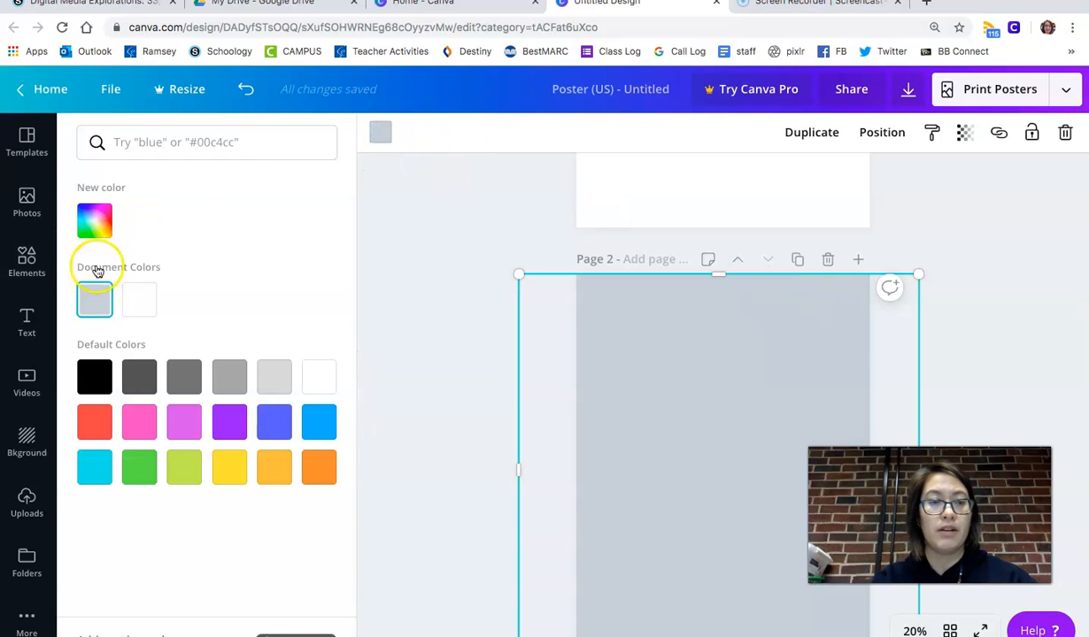
left_click(97, 219)
left_click(253, 406)
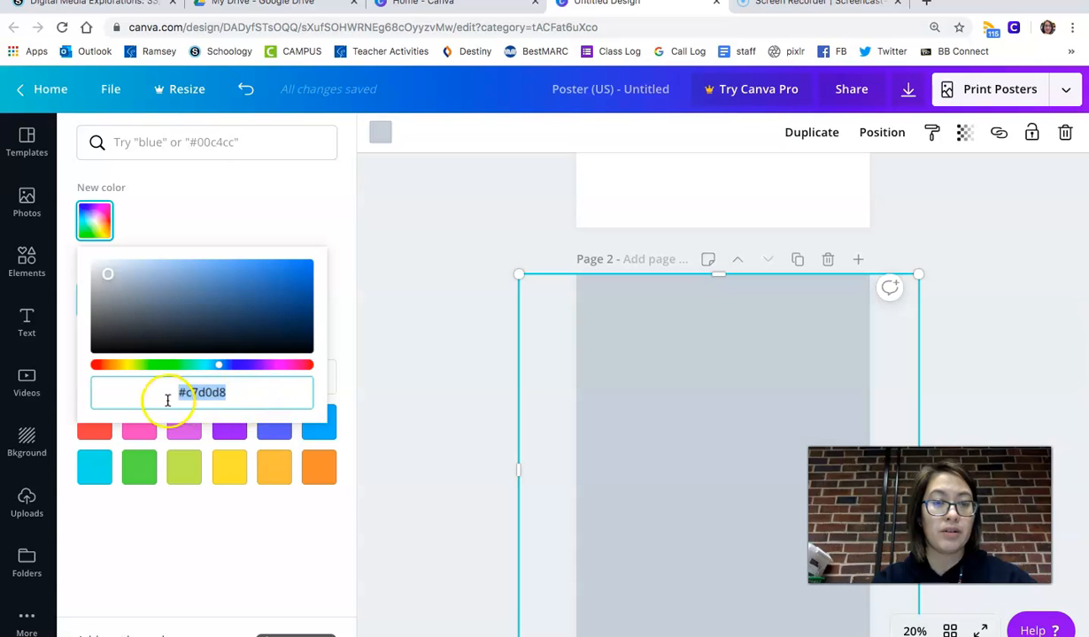
left_click(265, 473)
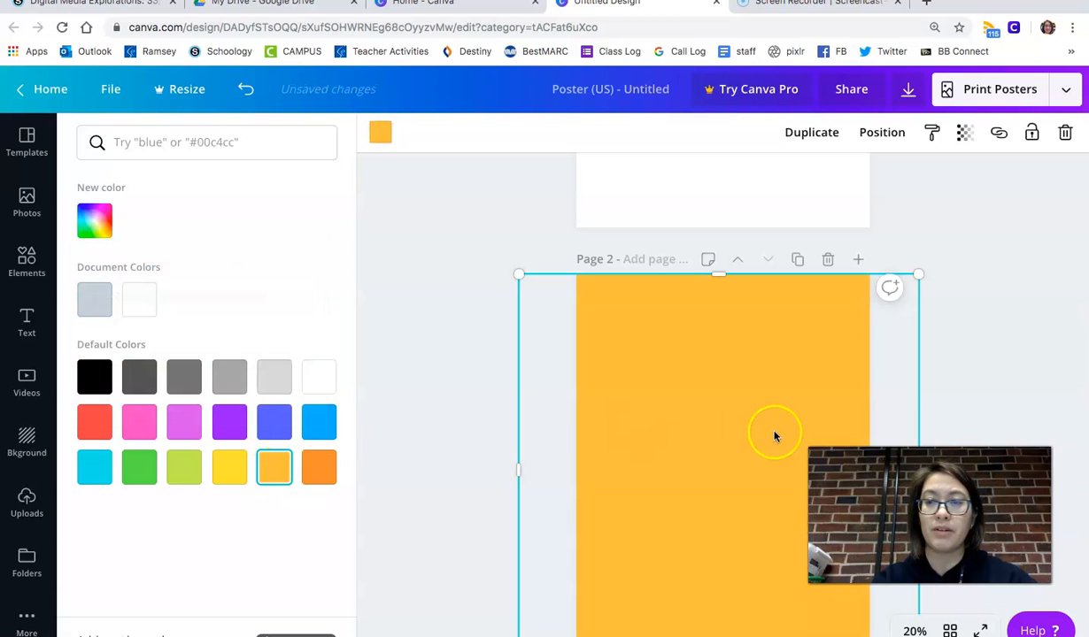
left_click(1033, 141)
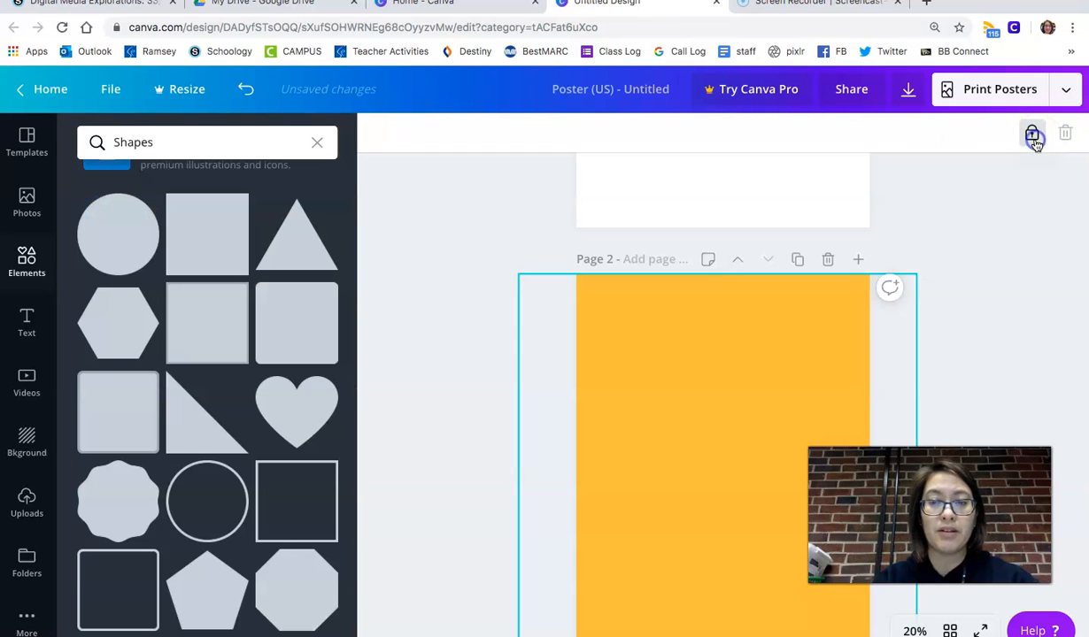
- Add a square outline shape and stretch it vertically to fill most of page 2
scroll(792, 354, "down", 2)
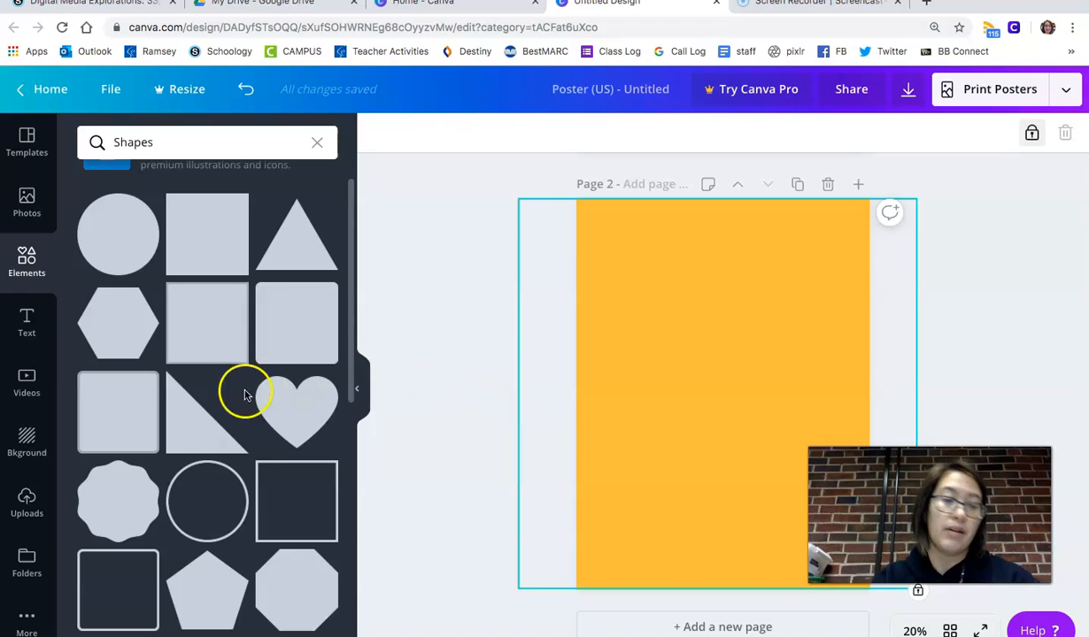
left_click(267, 506)
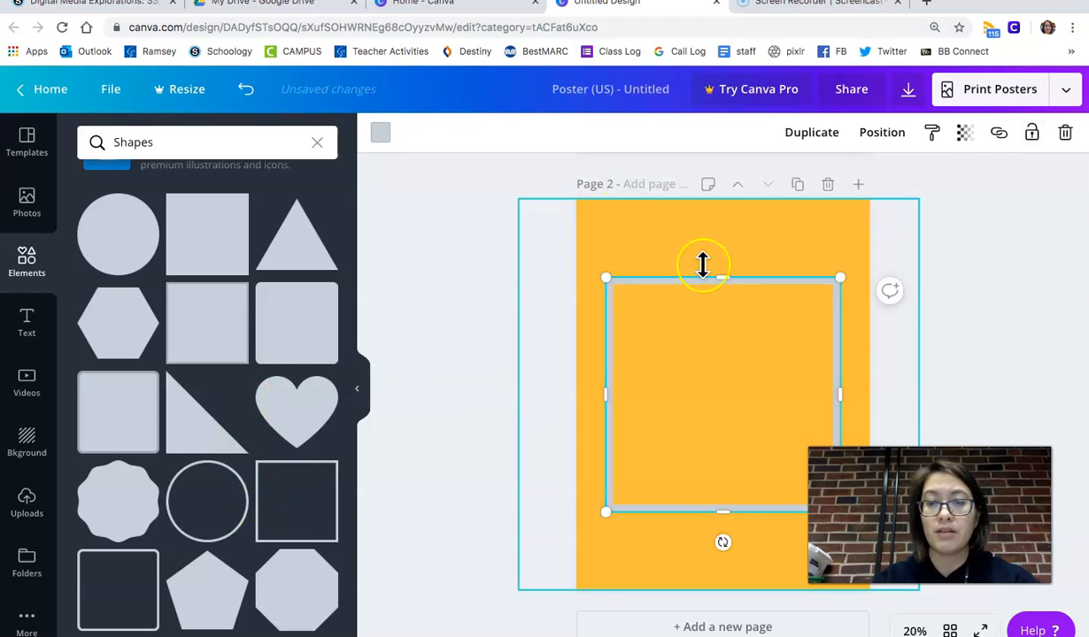
left_click_drag(724, 276, 720, 217)
left_click_drag(723, 538, 727, 574)
- Color the outline black and adjust its edges to sit evenly inside the page border
left_click(380, 136)
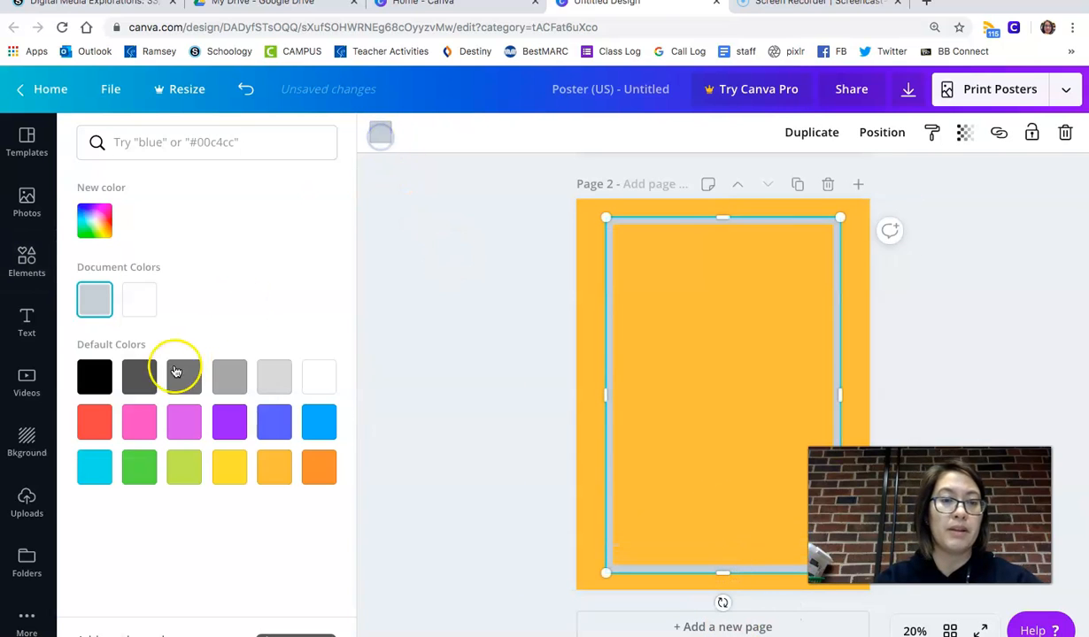
left_click(94, 378)
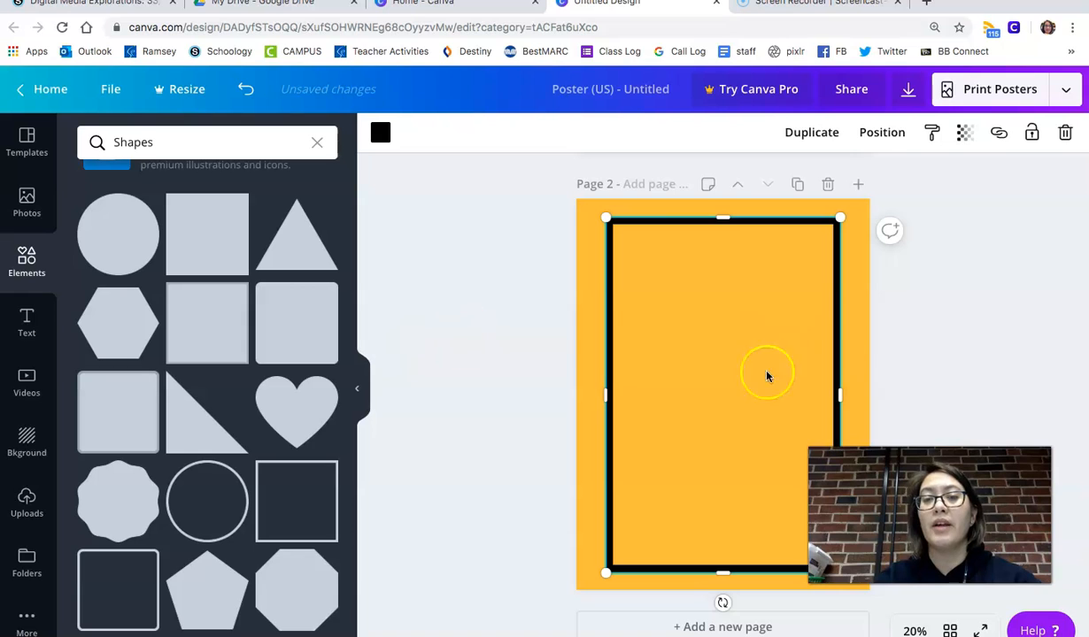
mouse_move(617, 392)
left_mouse_down()
mouse_move(632, 389)
mouse_move(602, 395)
left_mouse_up()
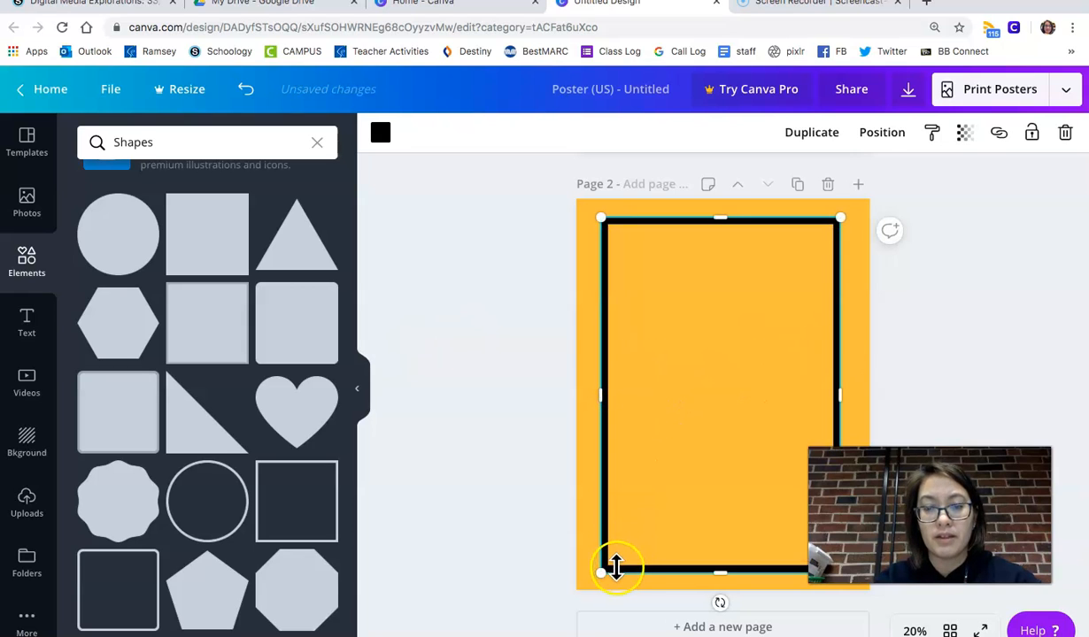
mouse_move(607, 553)
left_mouse_down()
mouse_move(583, 550)
mouse_move(607, 550)
left_mouse_up()
mouse_move(671, 491)
left_mouse_down()
mouse_move(730, 468)
mouse_move(675, 479)
mouse_move(689, 483)
left_mouse_up()
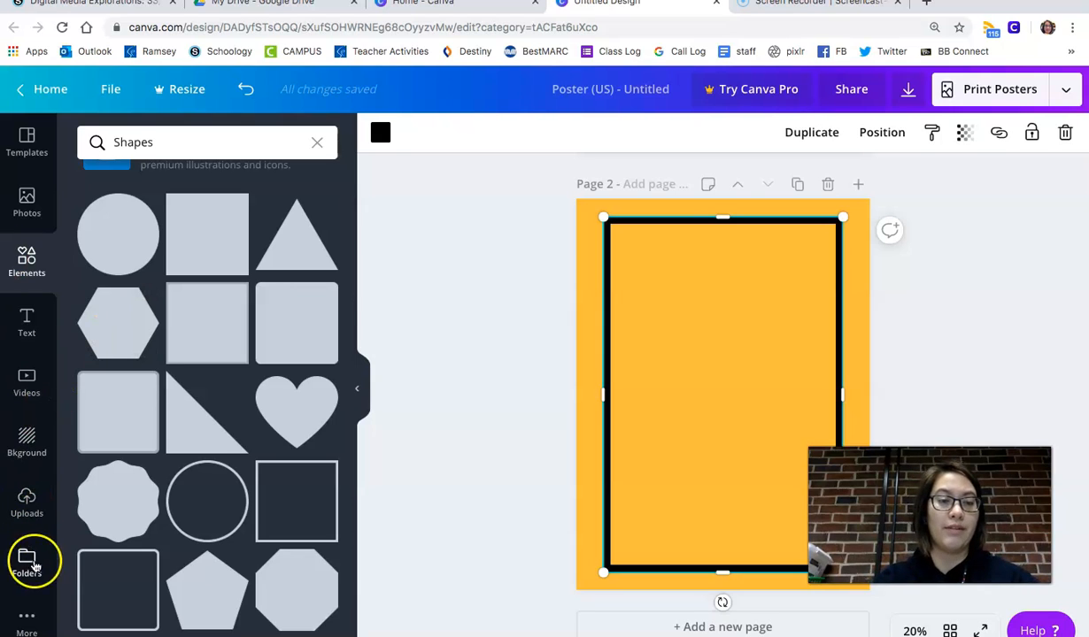
left_click(30, 505)
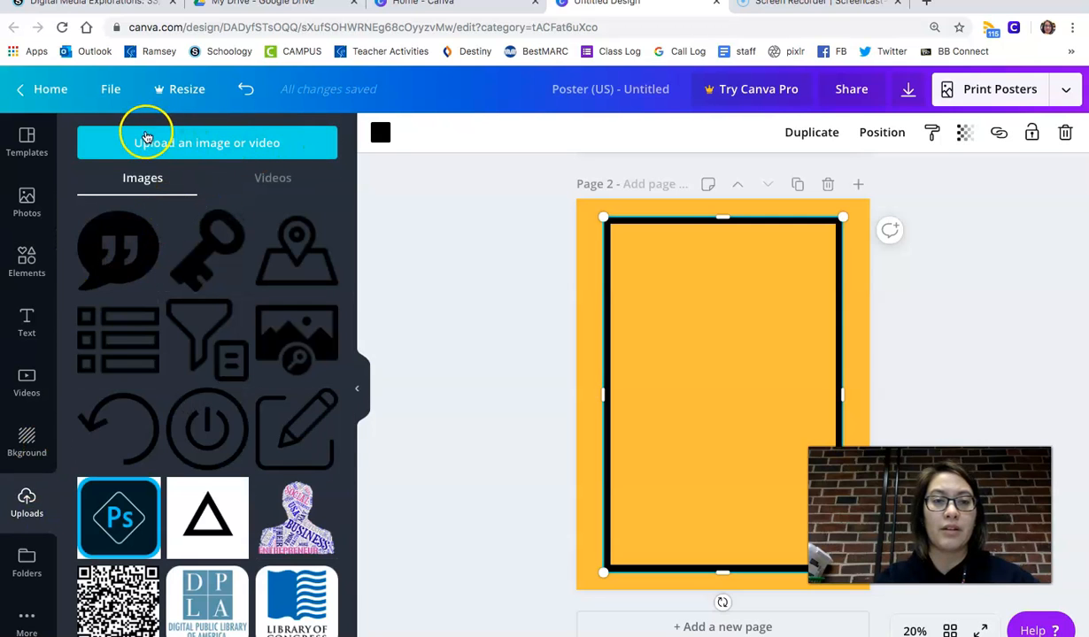
left_click(258, 144)
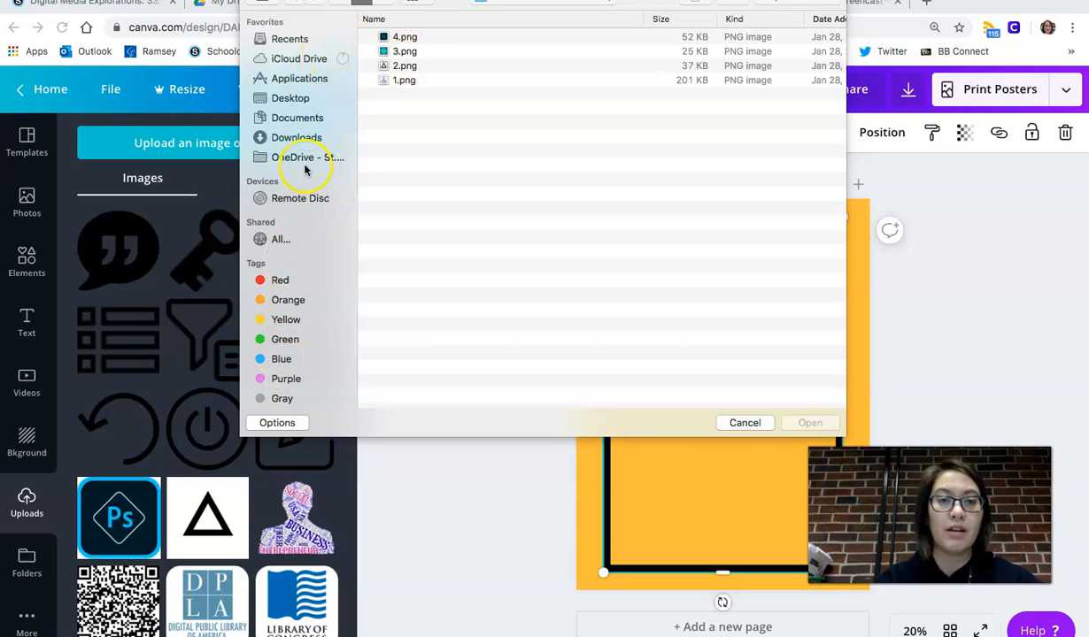
left_click(745, 423)
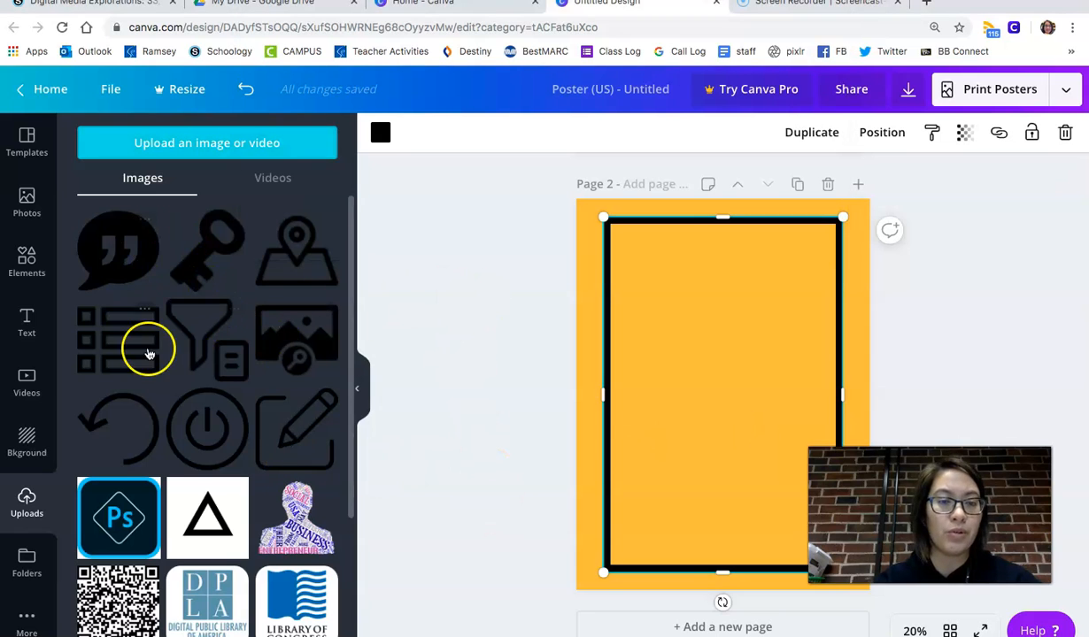
- Place the uploaded picture-search icon on the page, shrink it, and tilt it near the outline's top right corner
scroll(141, 456, "down", 3)
scroll(142, 456, "up", 3)
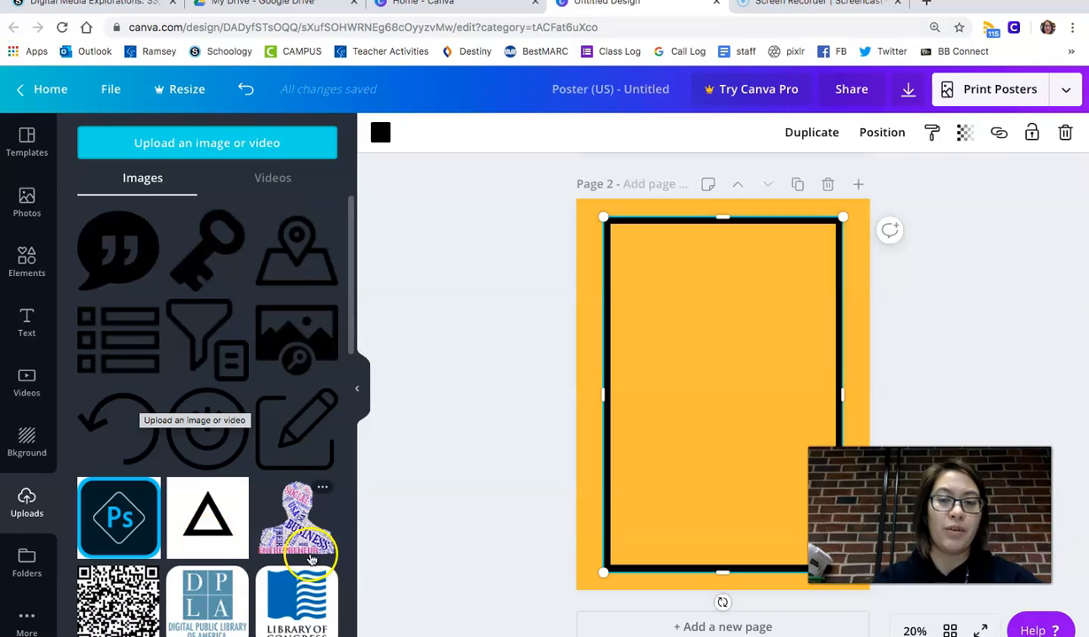
left_click(302, 352)
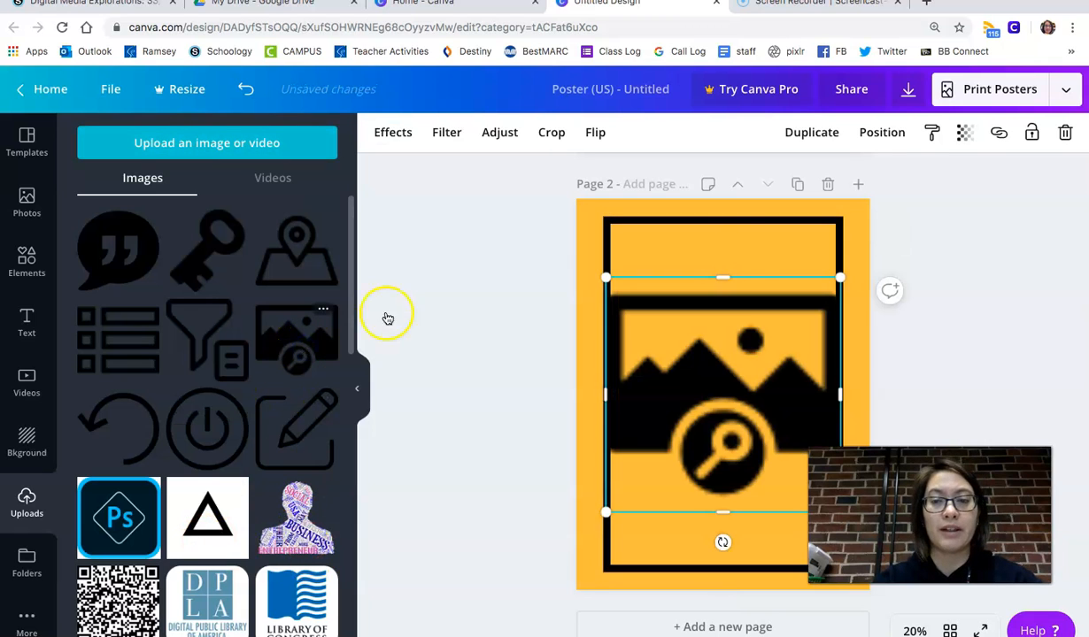
left_click_drag(607, 276, 766, 275)
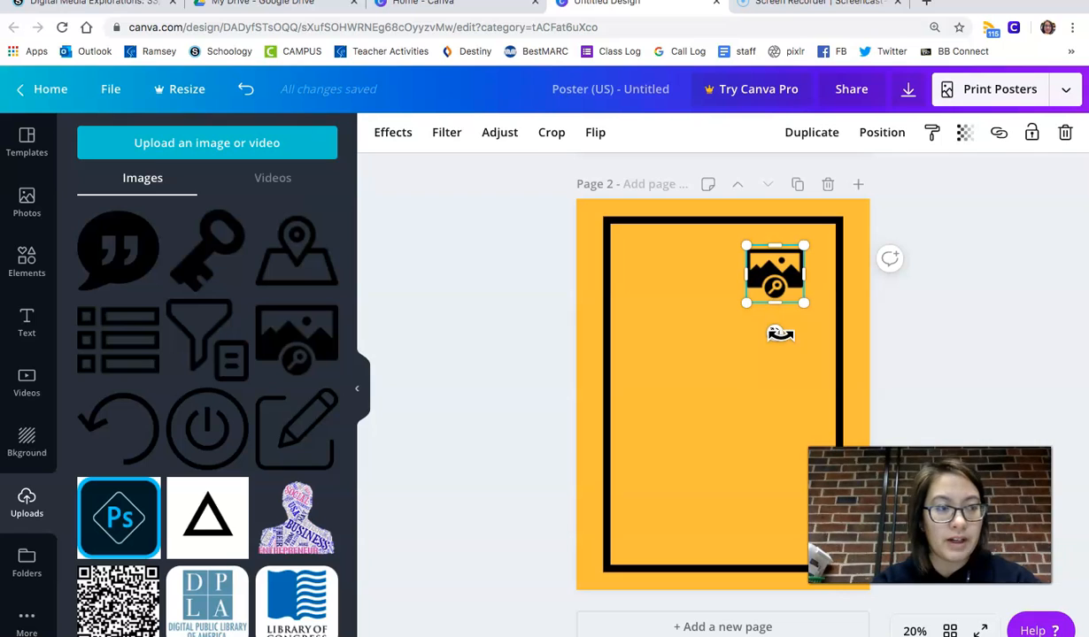
mouse_move(771, 333)
left_mouse_down()
mouse_move(743, 323)
mouse_move(753, 330)
left_mouse_up()
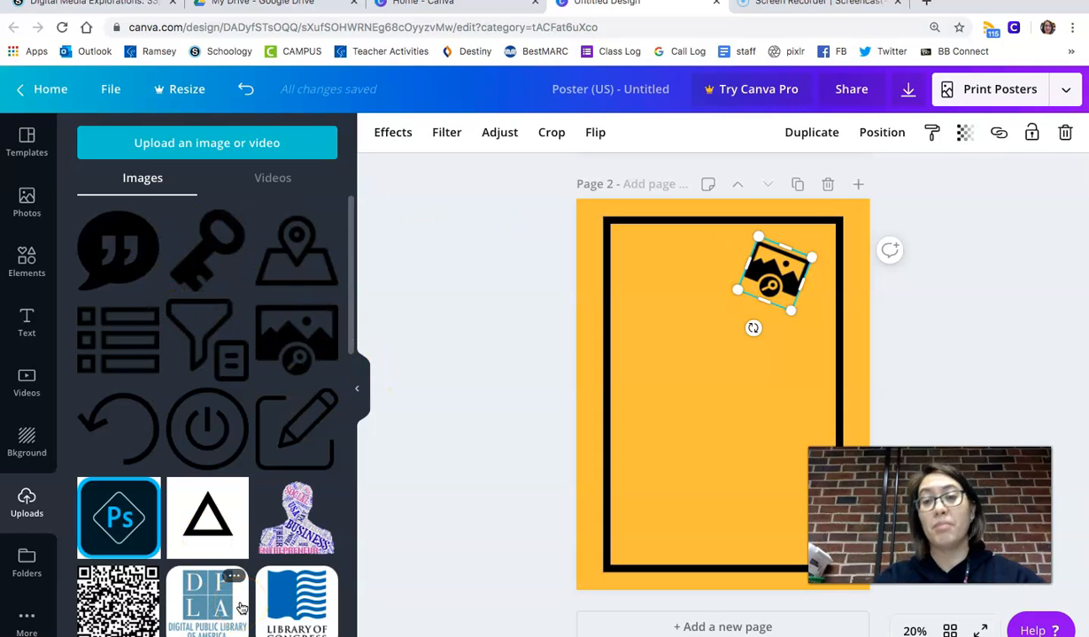
- Search the elements for camera and add the Polaroid-style camera graphic to page 2
left_click(24, 266)
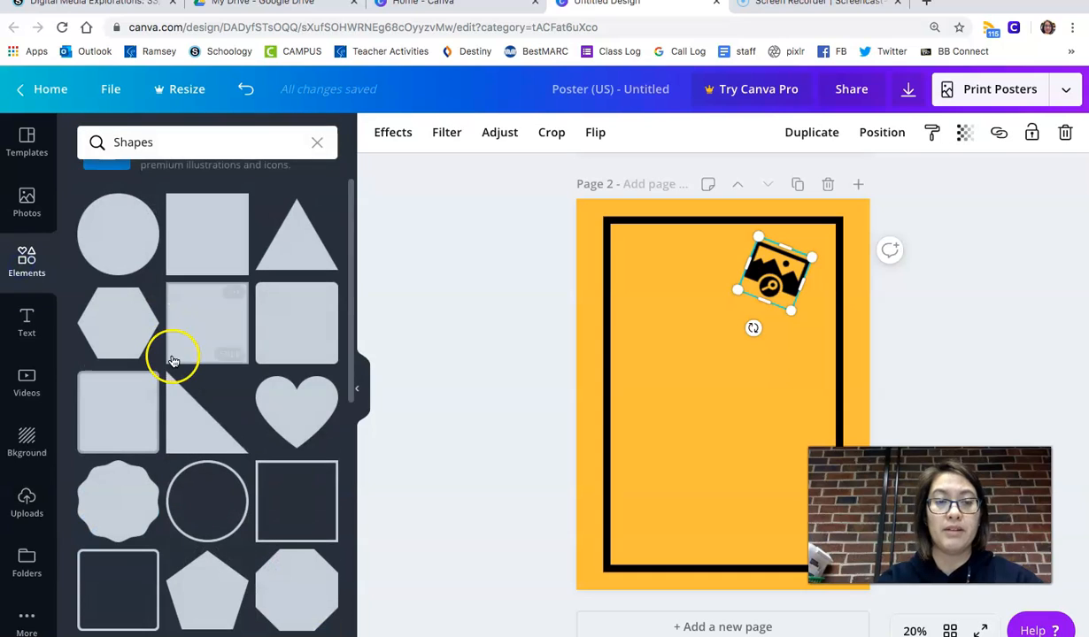
left_click(316, 146)
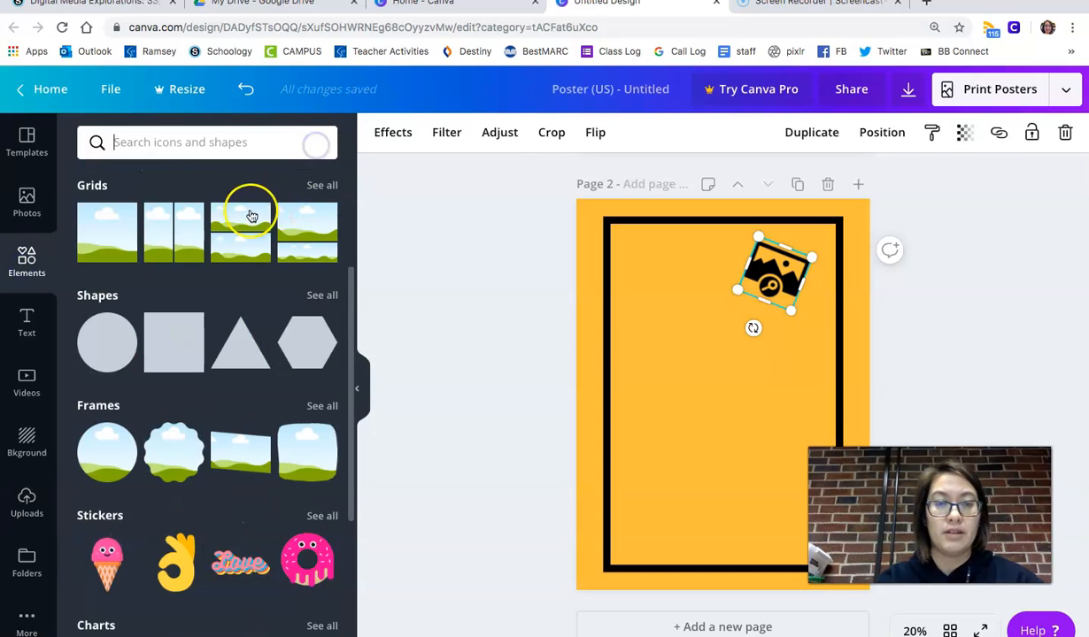
type("camera")
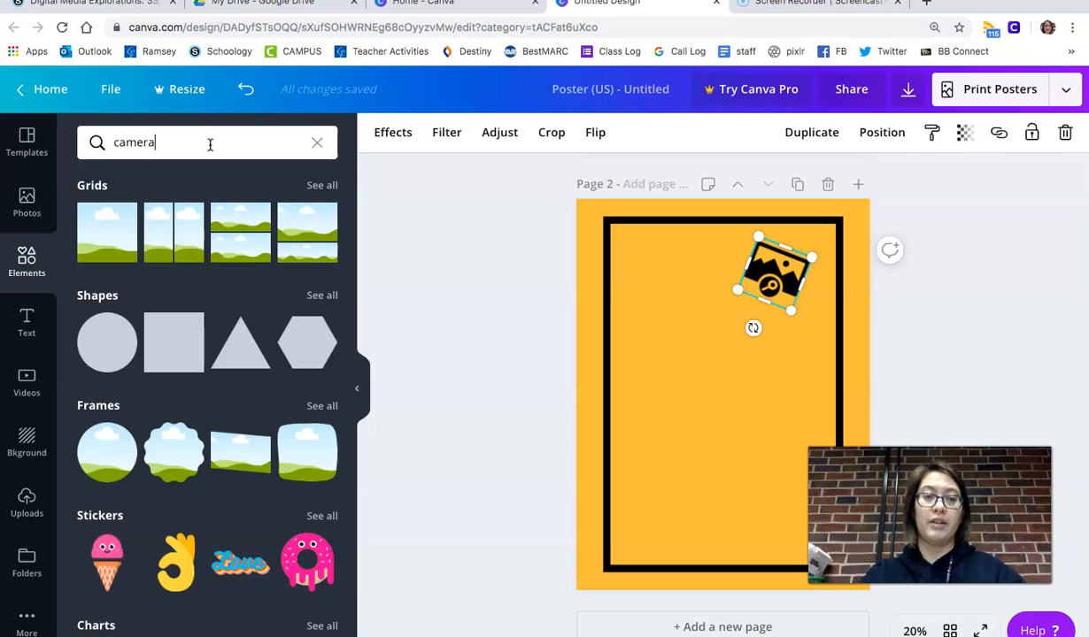
key("Return")
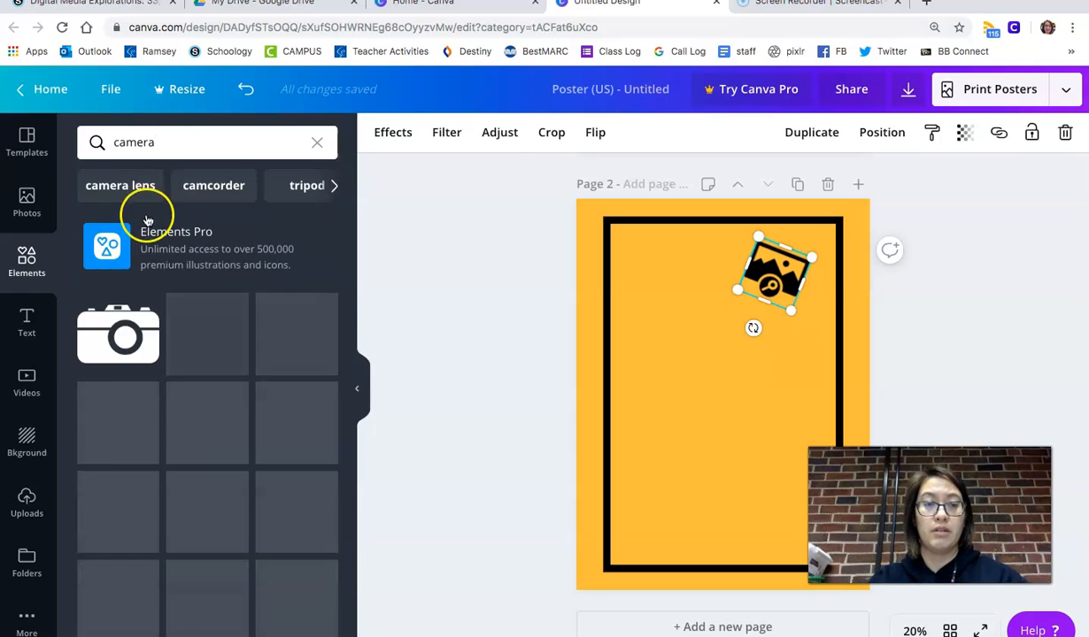
scroll(150, 396, "down", 3)
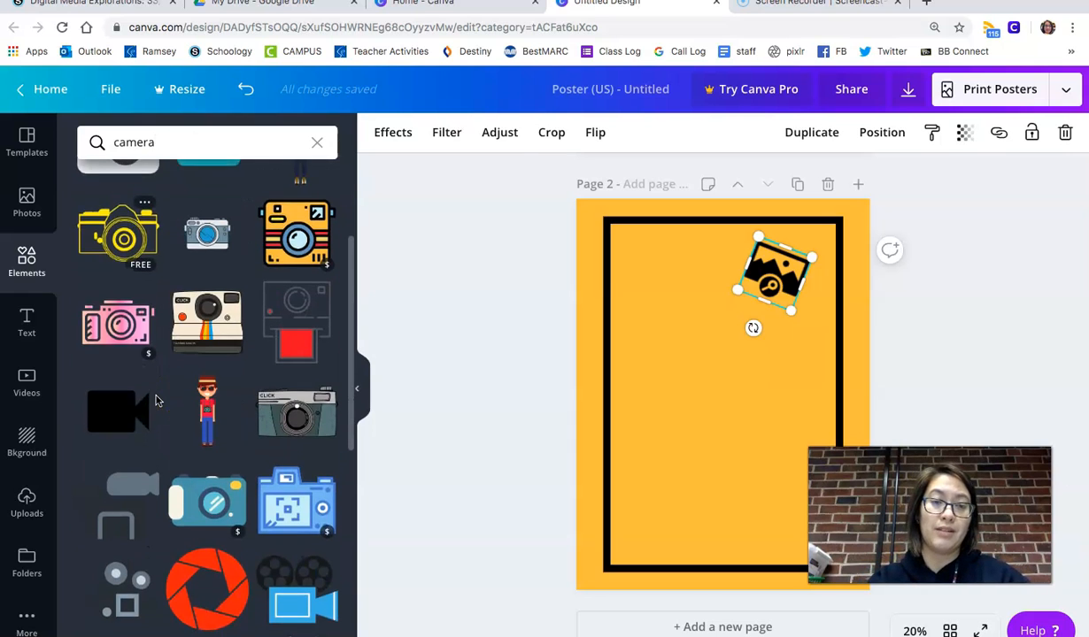
scroll(155, 401, "up", 1)
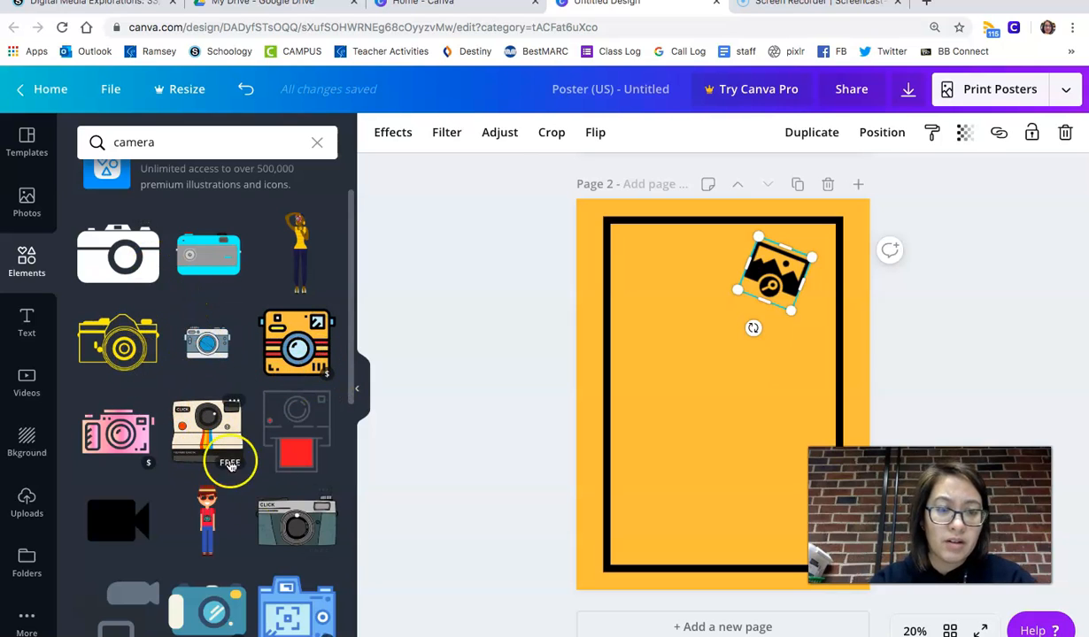
left_click(185, 447)
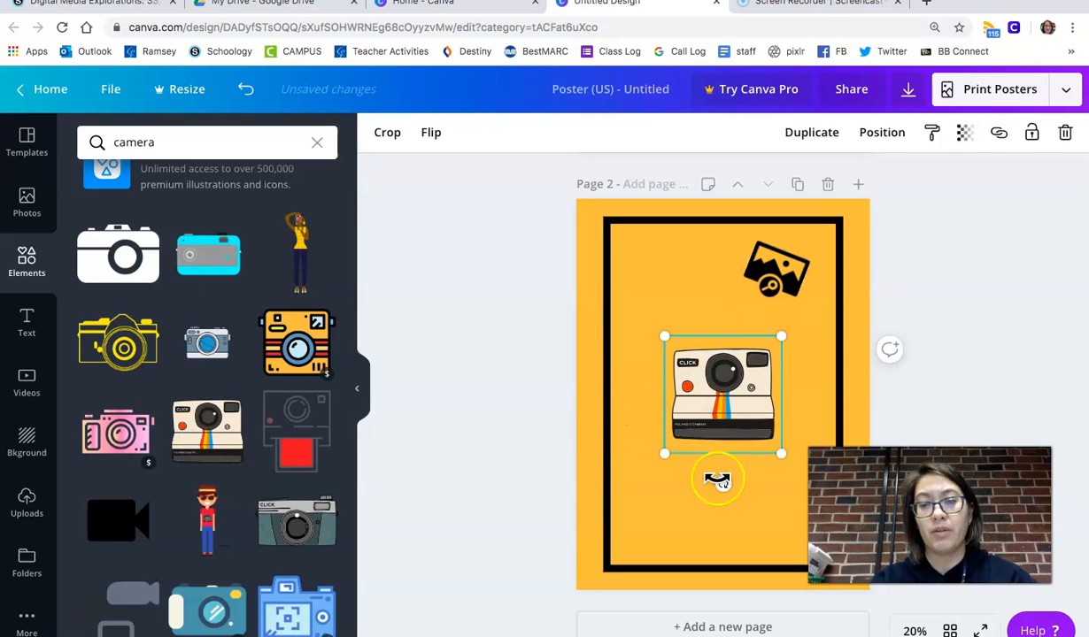
- Rotate, enlarge and move the camera toward the outline's upper left corner
left_click_drag(723, 484, 761, 469)
left_click_drag(712, 423, 651, 336)
left_click_drag(730, 339, 775, 348)
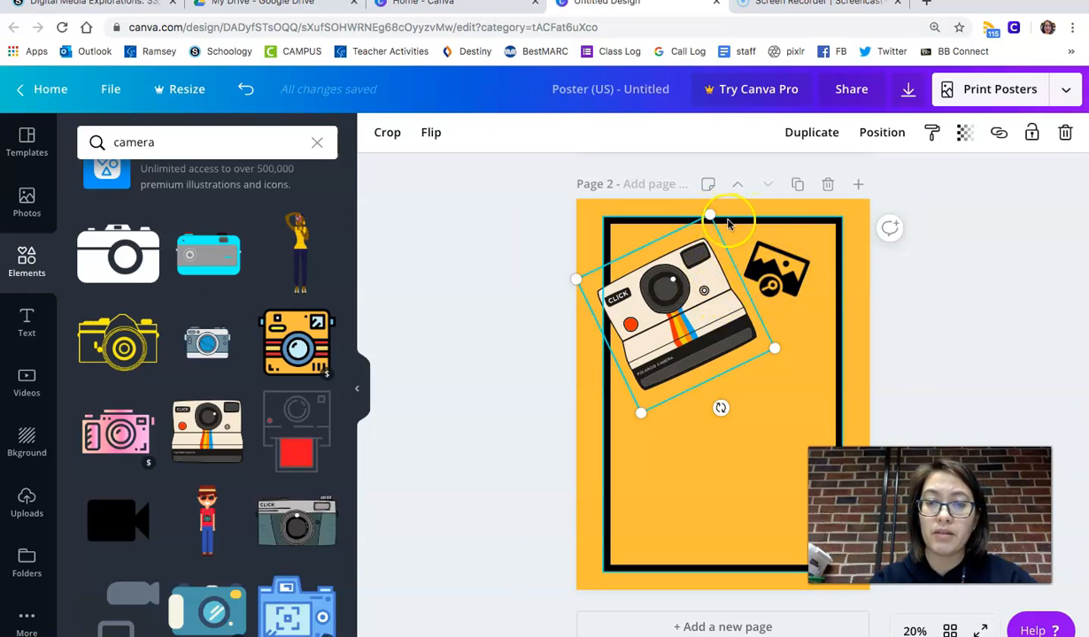
- Send the camera to the back of the layer order
left_click(881, 138)
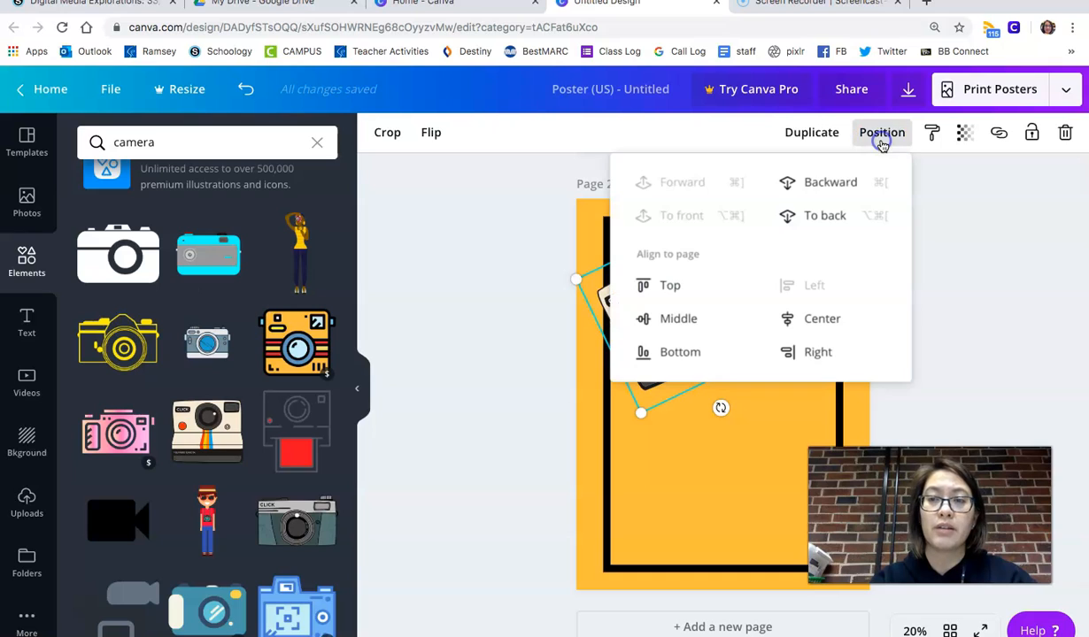
left_click(835, 215)
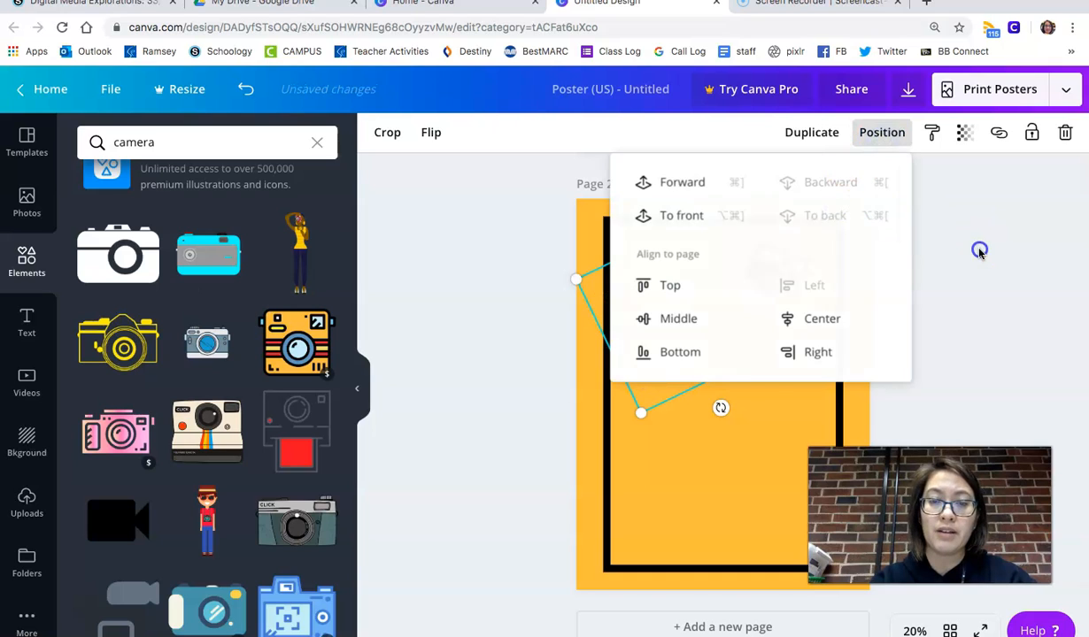
left_click(979, 252)
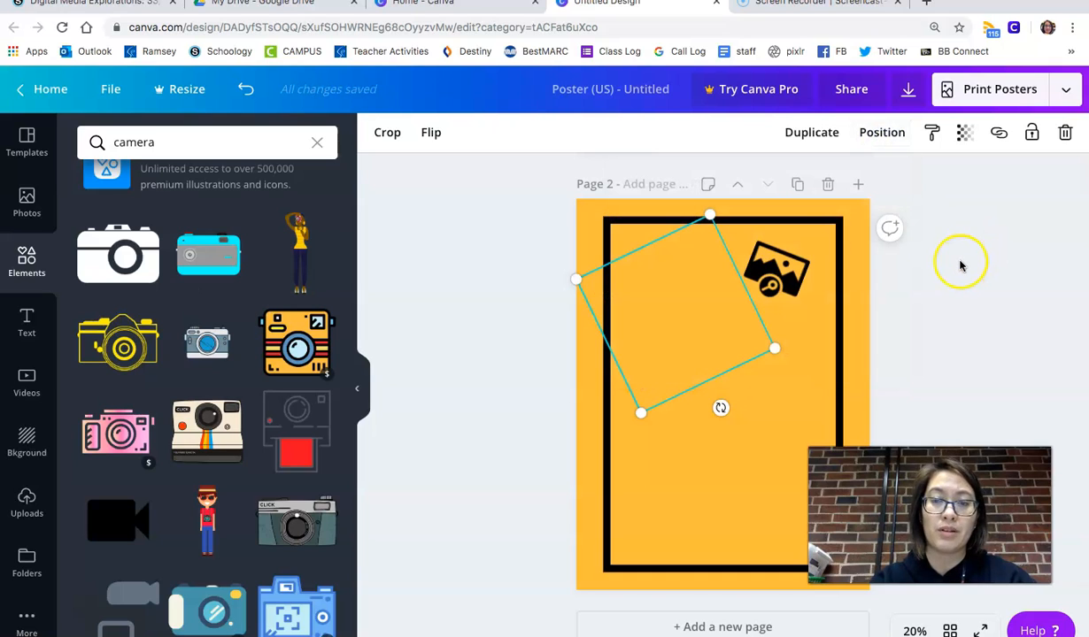
- Bring the camera one layer forward so it sits in front of the outline
left_click(881, 132)
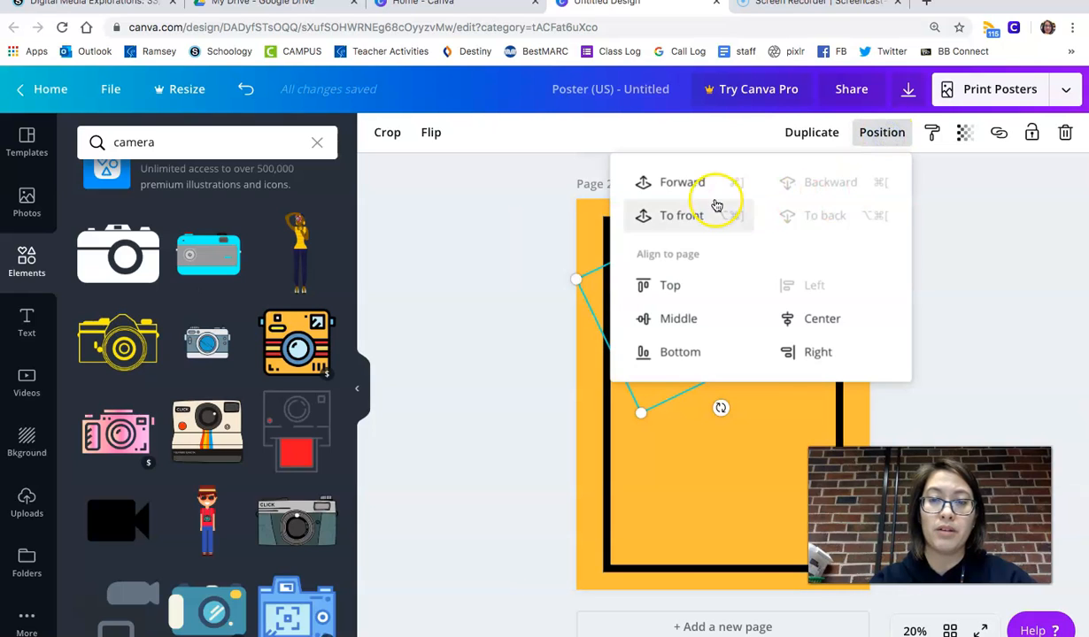
left_click(695, 183)
left_click(1084, 387)
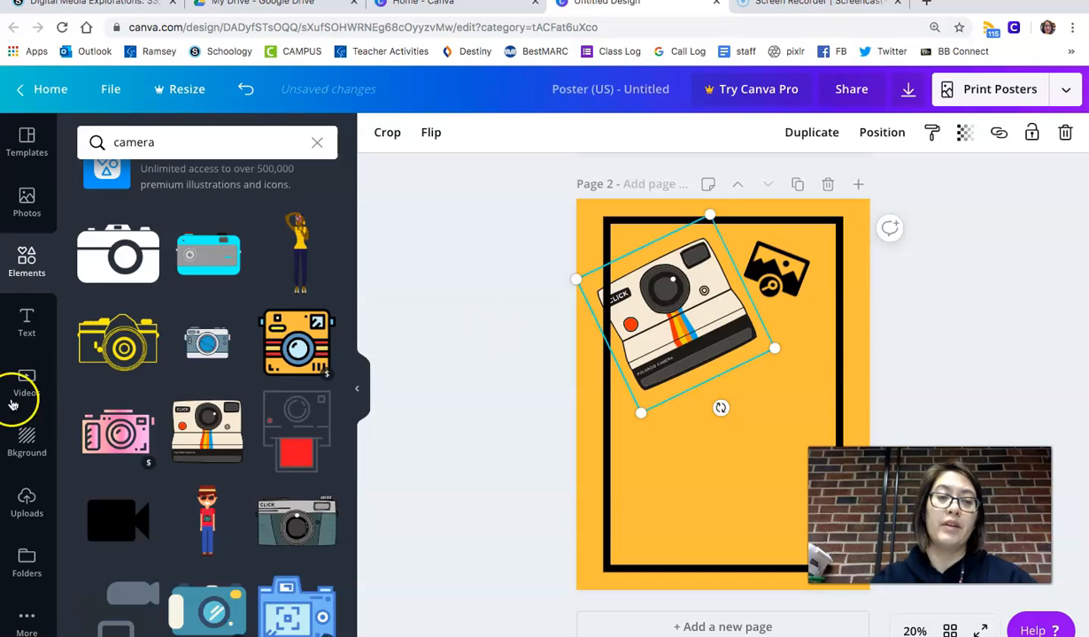
- Browse the text font combinations and add the "Farm to Table" combination to page 2
left_click(27, 324)
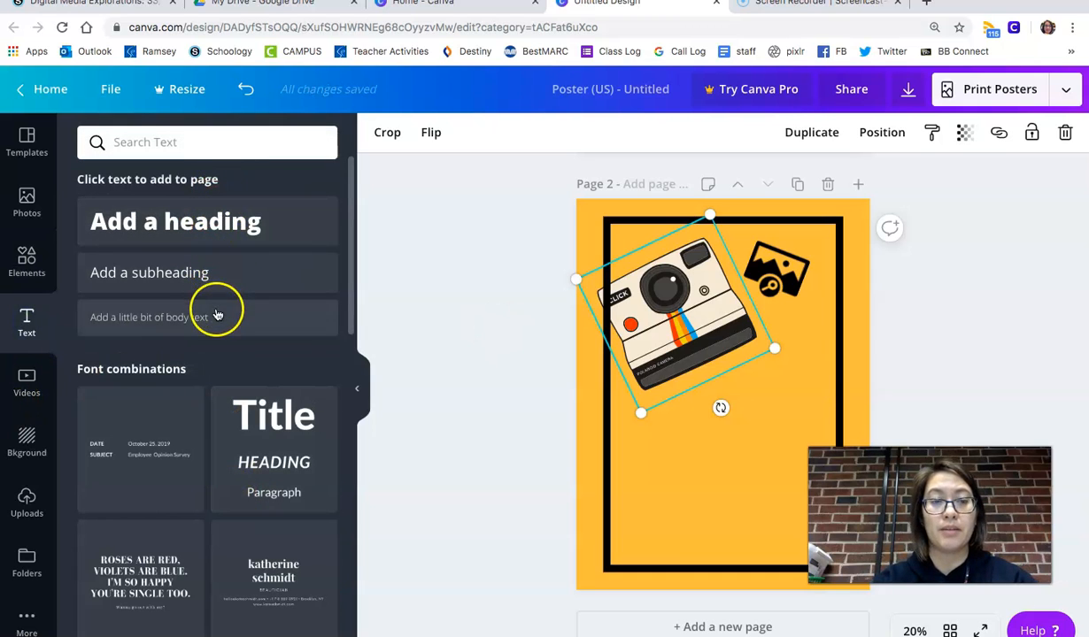
scroll(218, 321, "down", 10)
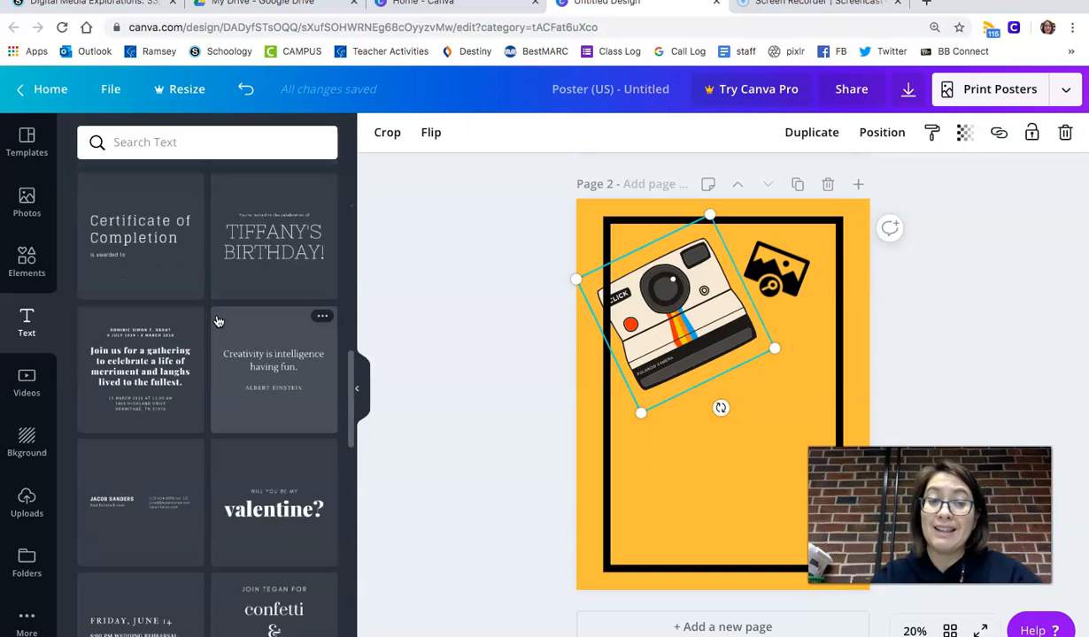
scroll(217, 321, "down", 5)
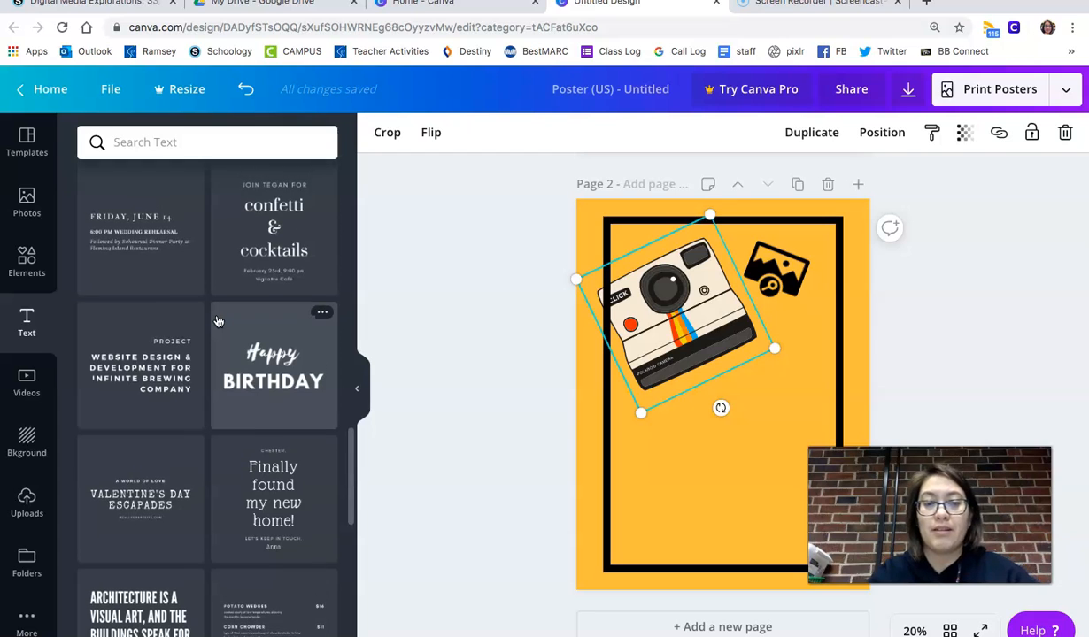
scroll(218, 321, "down", 5)
left_click_drag(166, 382, 700, 403)
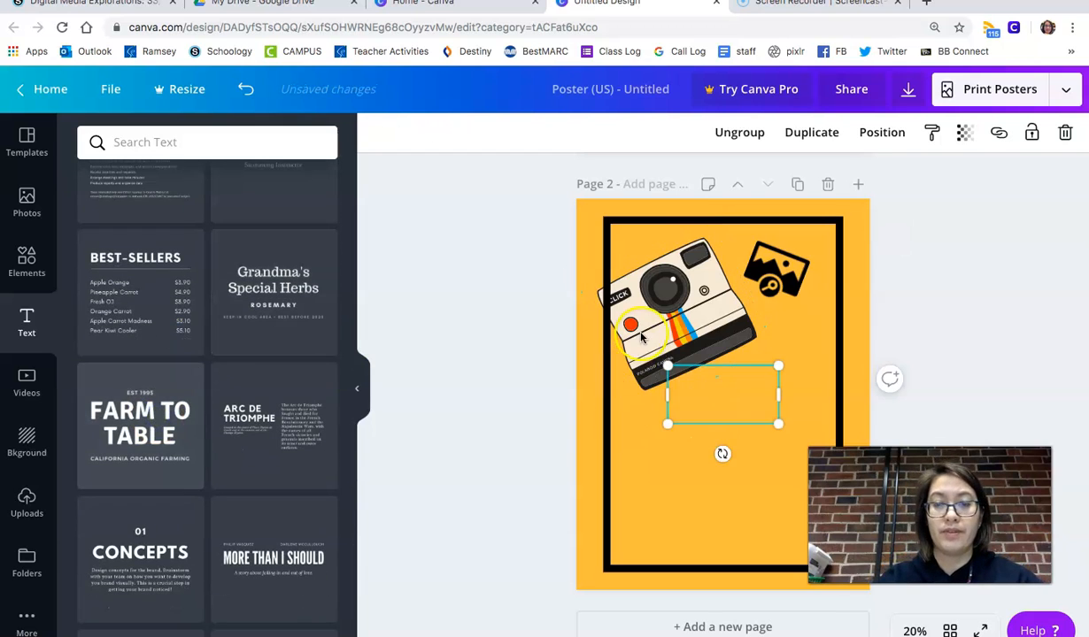
- Move the text group lower inside the outline and enlarge it toward the outline's right edge
mouse_move(641, 338)
left_mouse_down()
mouse_move(642, 318)
mouse_move(641, 347)
left_mouse_up()
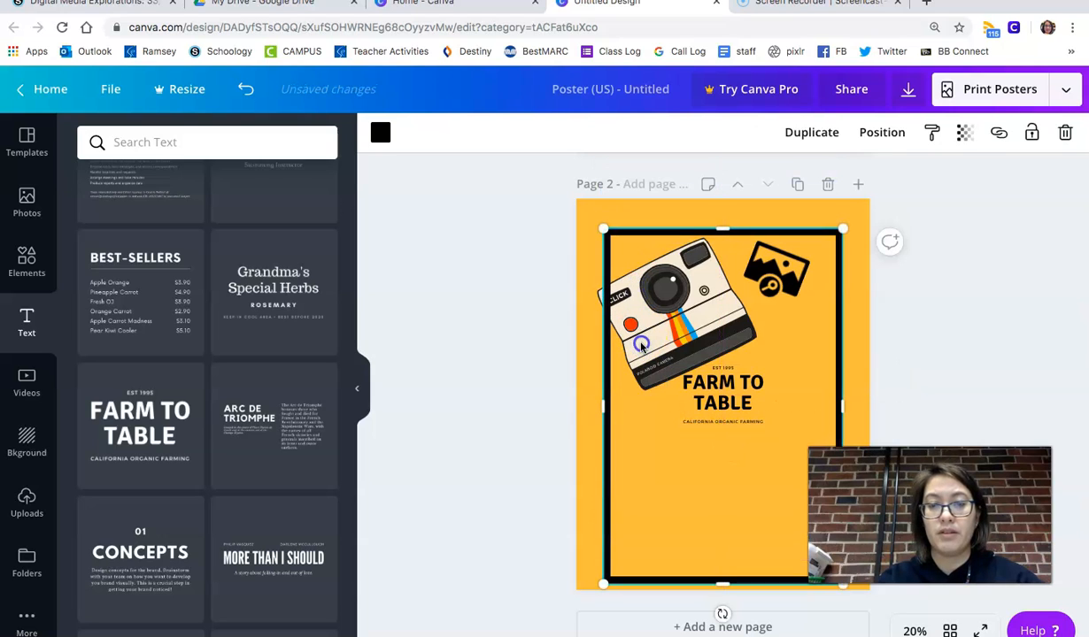
left_click(726, 440)
left_click_drag(721, 451, 719, 503)
left_click_drag(765, 451, 837, 406)
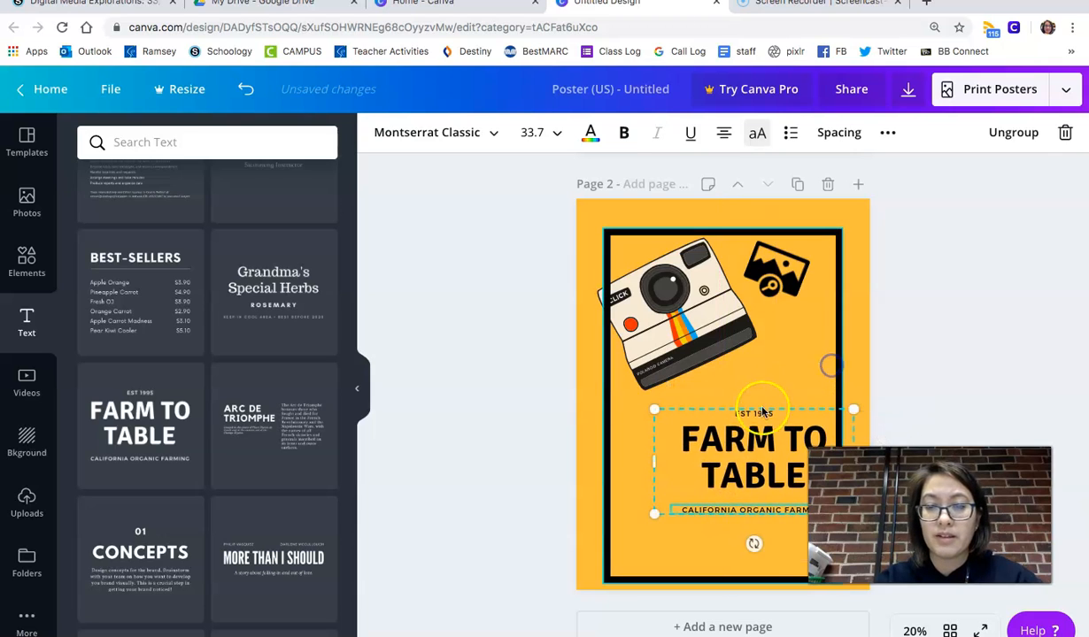
- Replace the "FARM TO TABLE" heading text with the poster creator's name
double_click(729, 443)
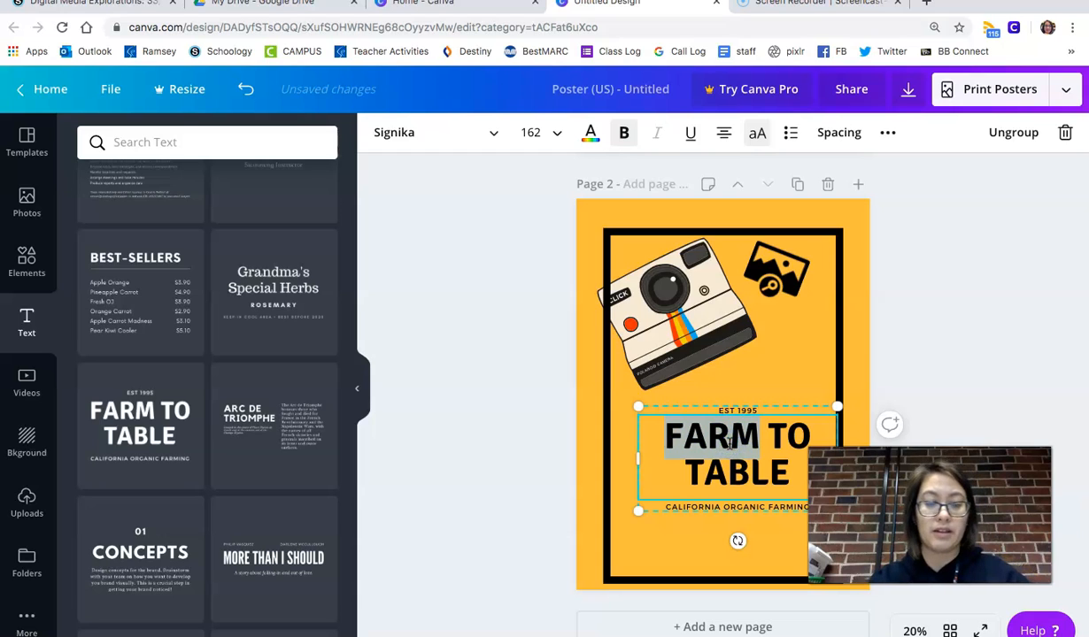
key("ctrl+a")
type("MAYA A")
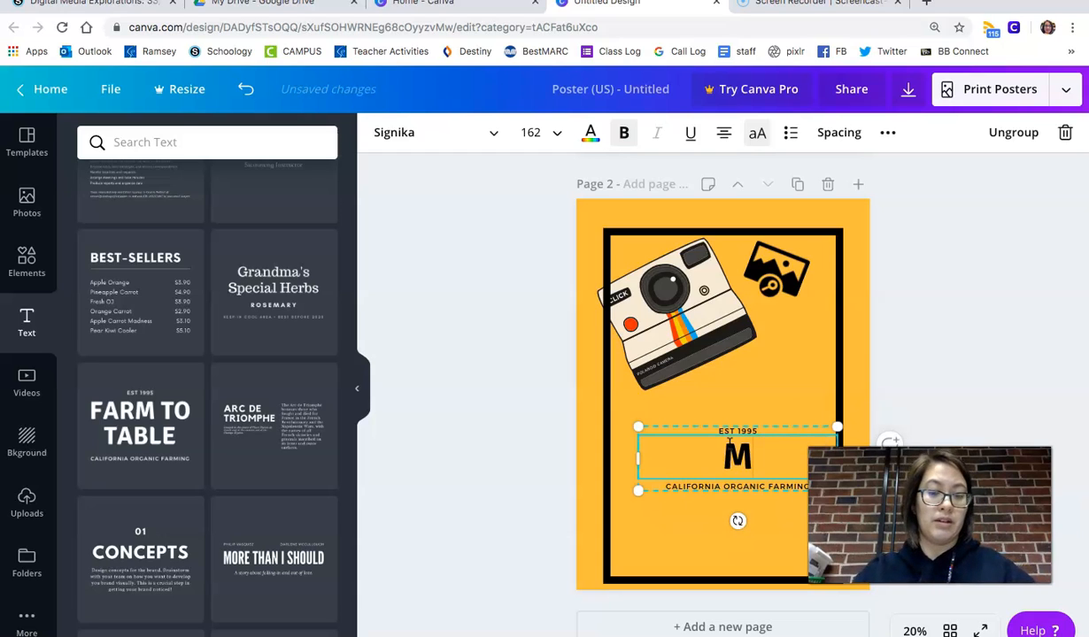
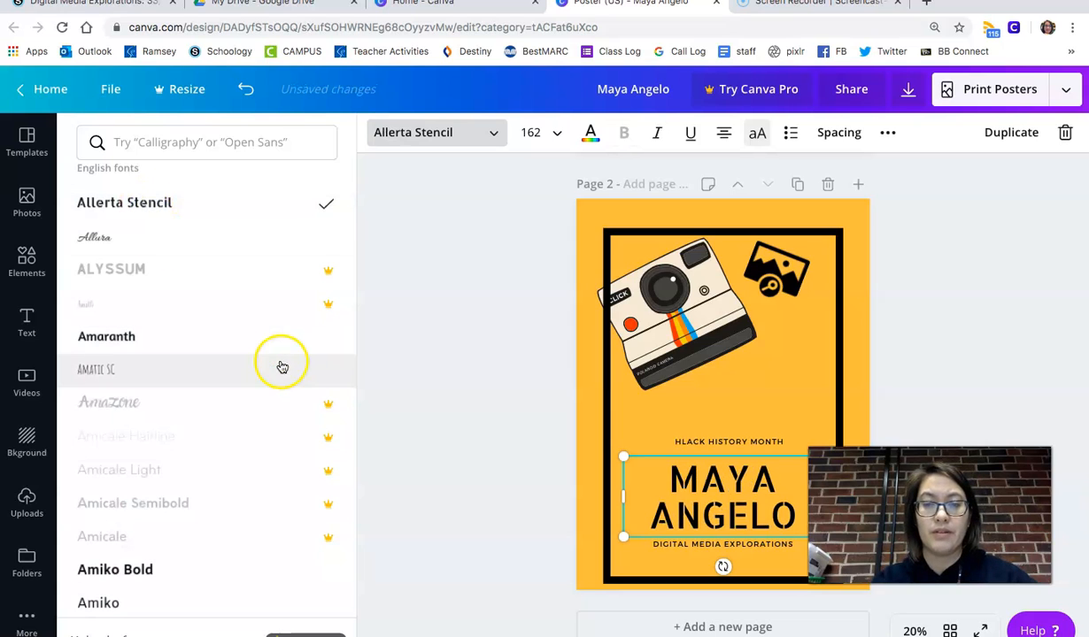
- Upload the image krajicek.jpg from the computer
left_click(402, 421)
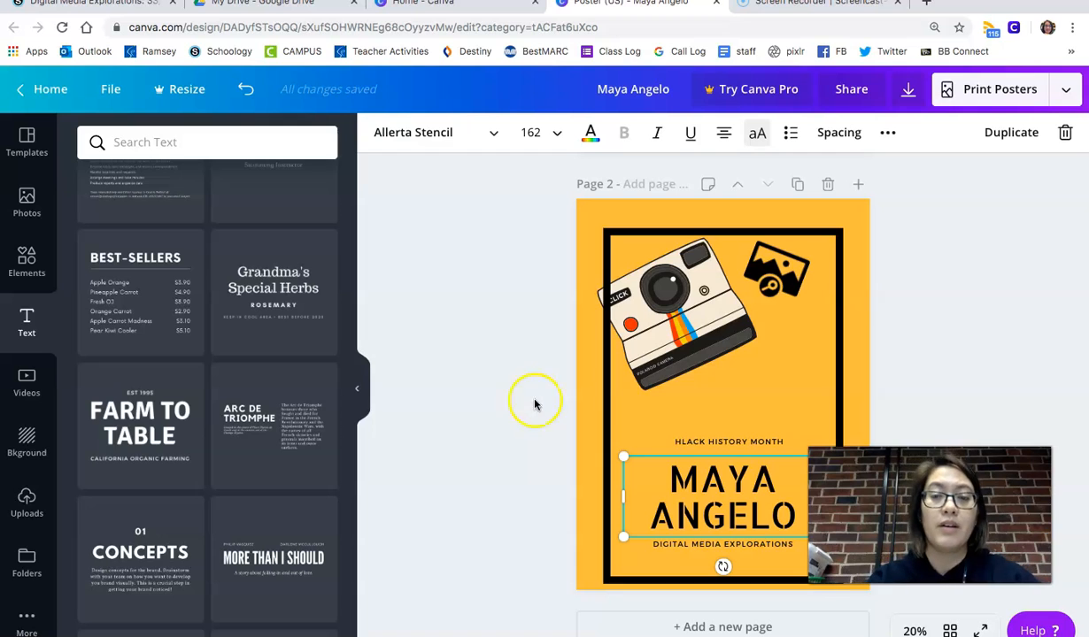
left_click(49, 499)
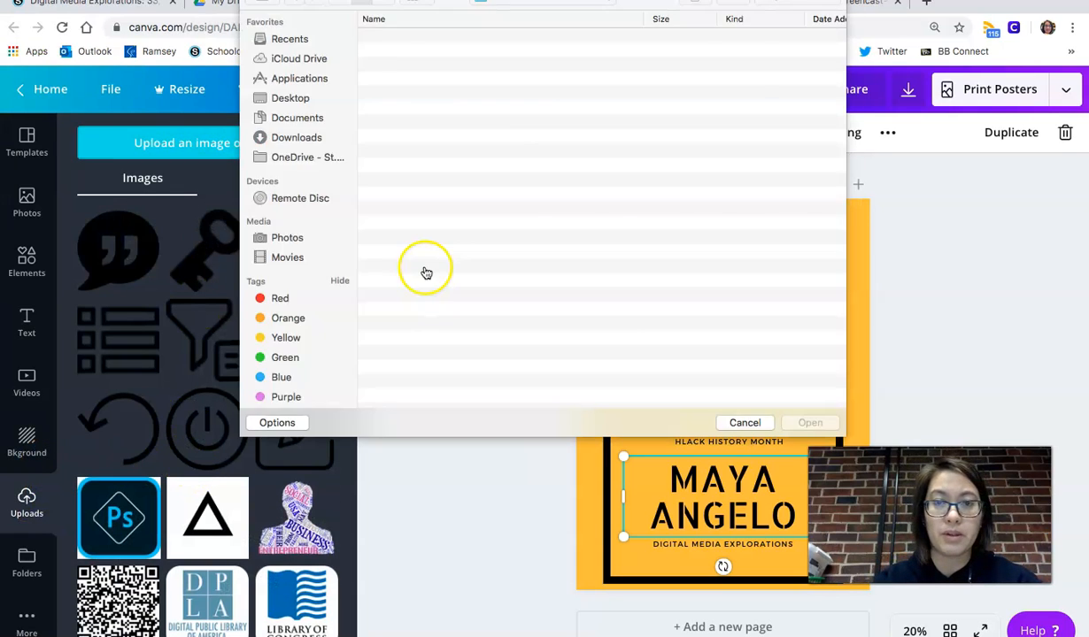
left_click(566, 7)
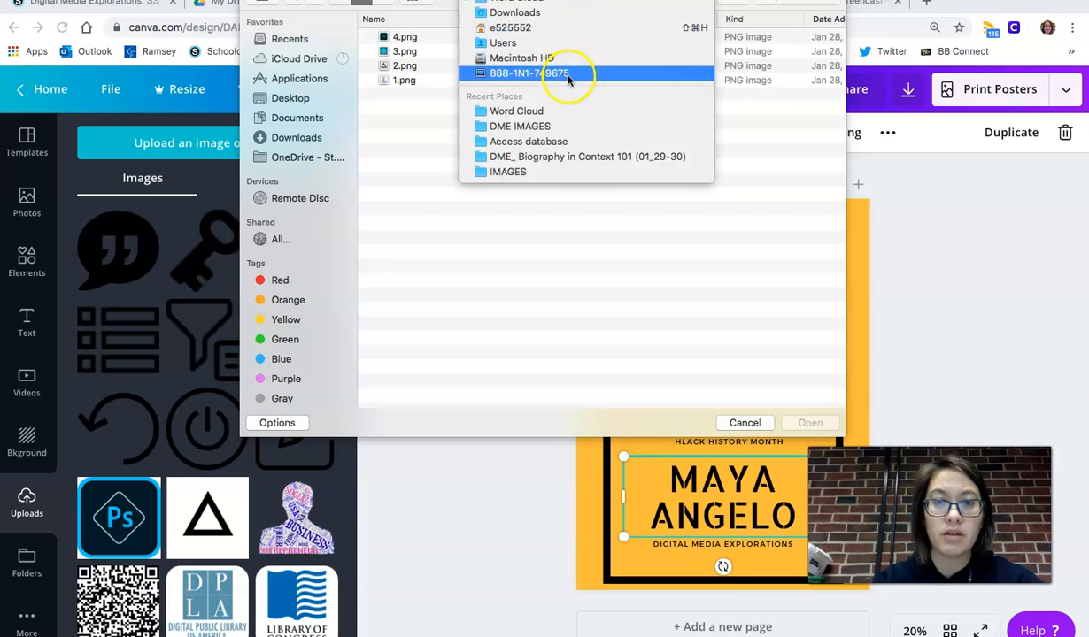
left_click(569, 180)
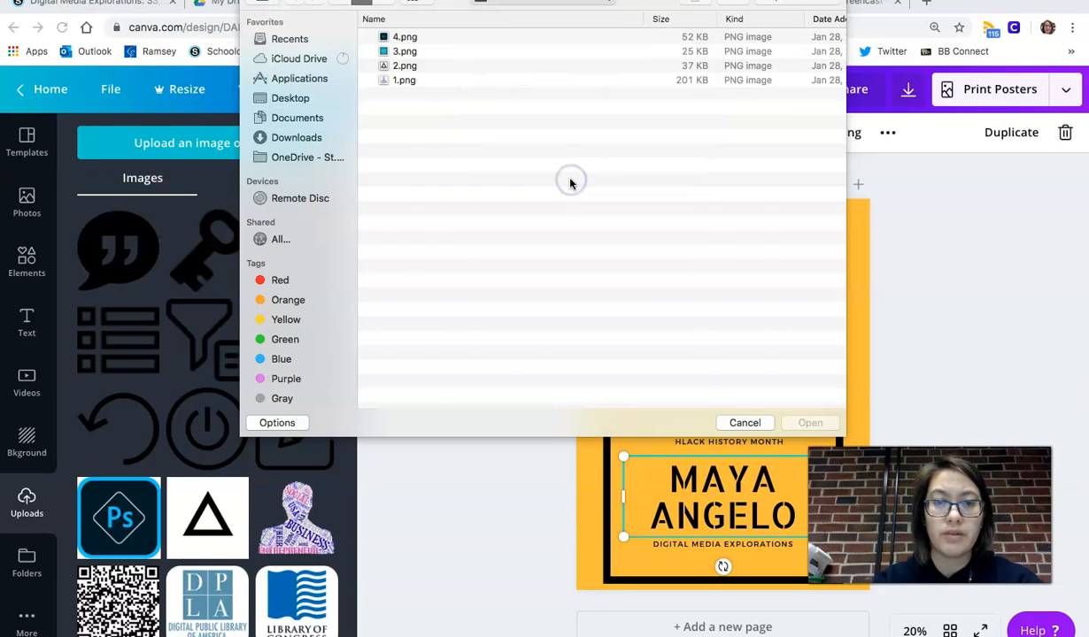
scroll(566, 184, "down", 5)
scroll(567, 183, "down", 15)
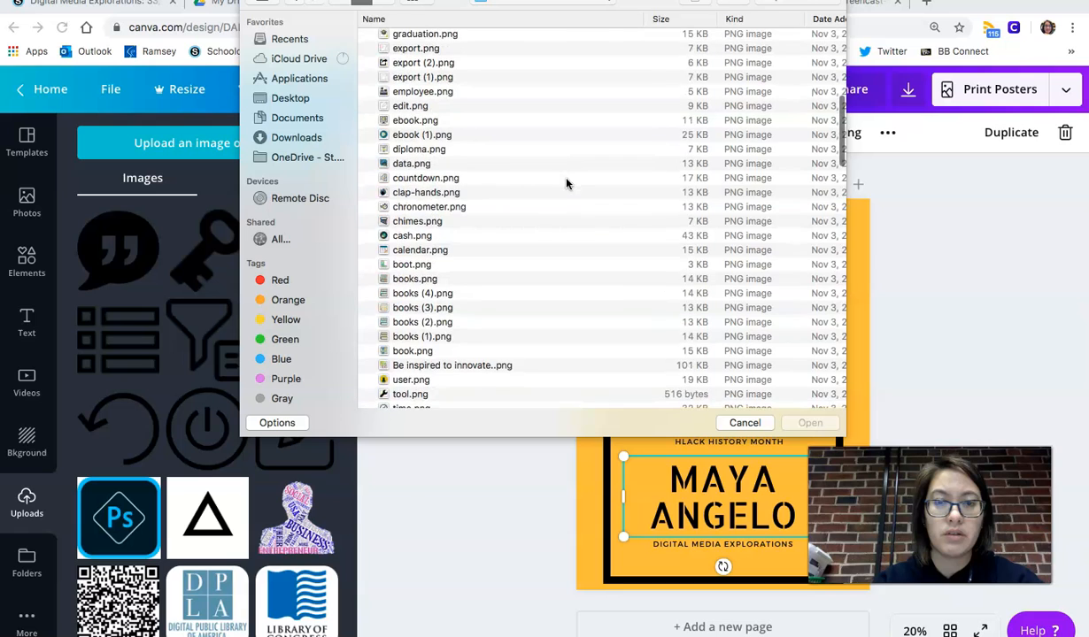
scroll(567, 183, "down", 2)
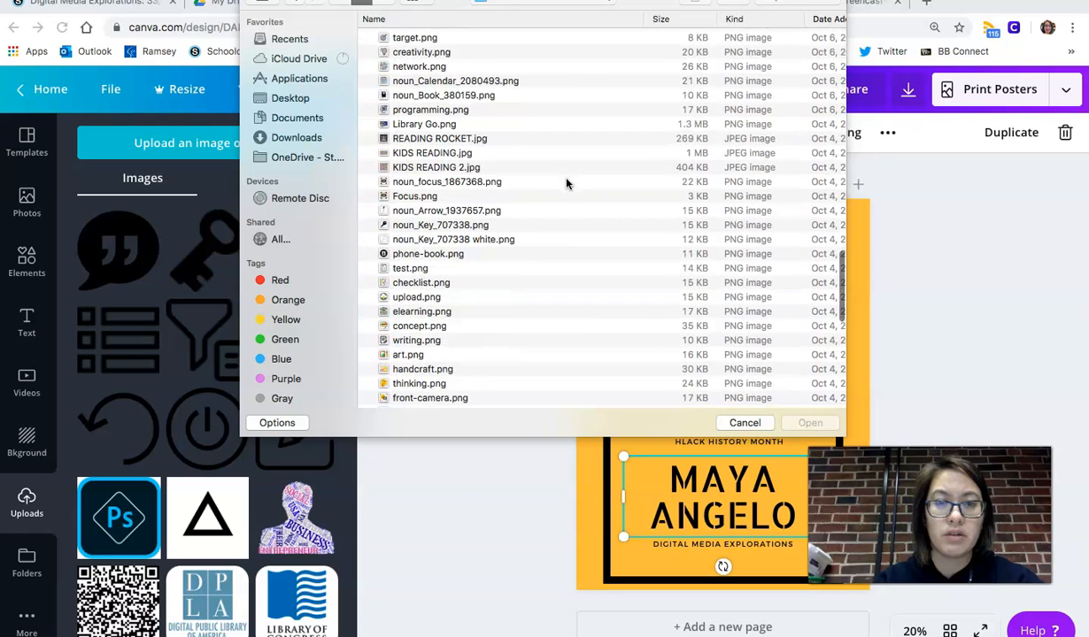
left_click(478, 142)
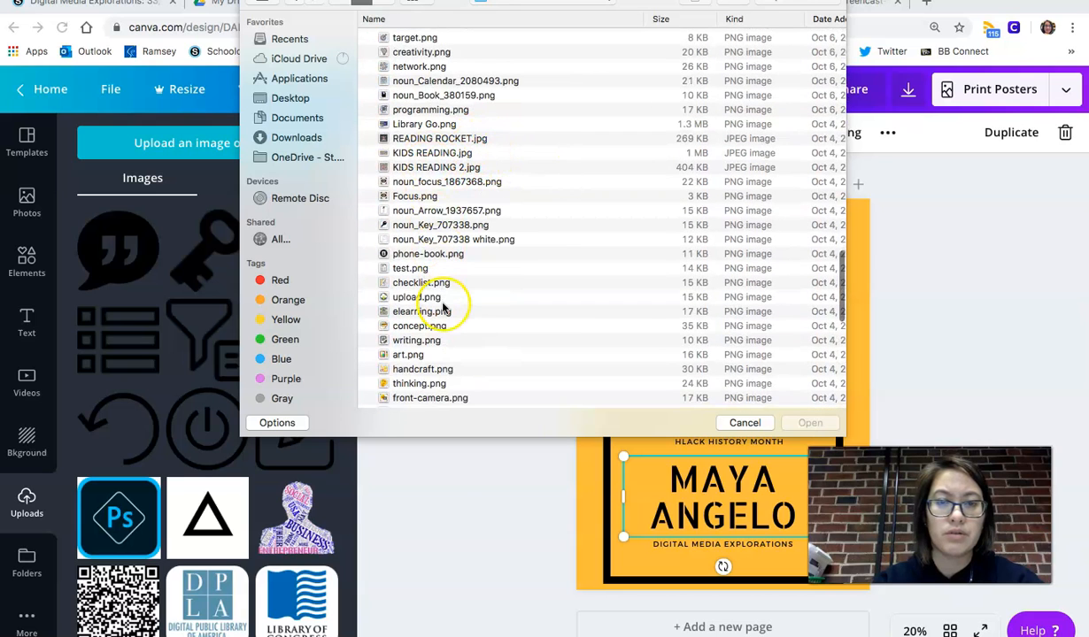
scroll(434, 310, "down", 10)
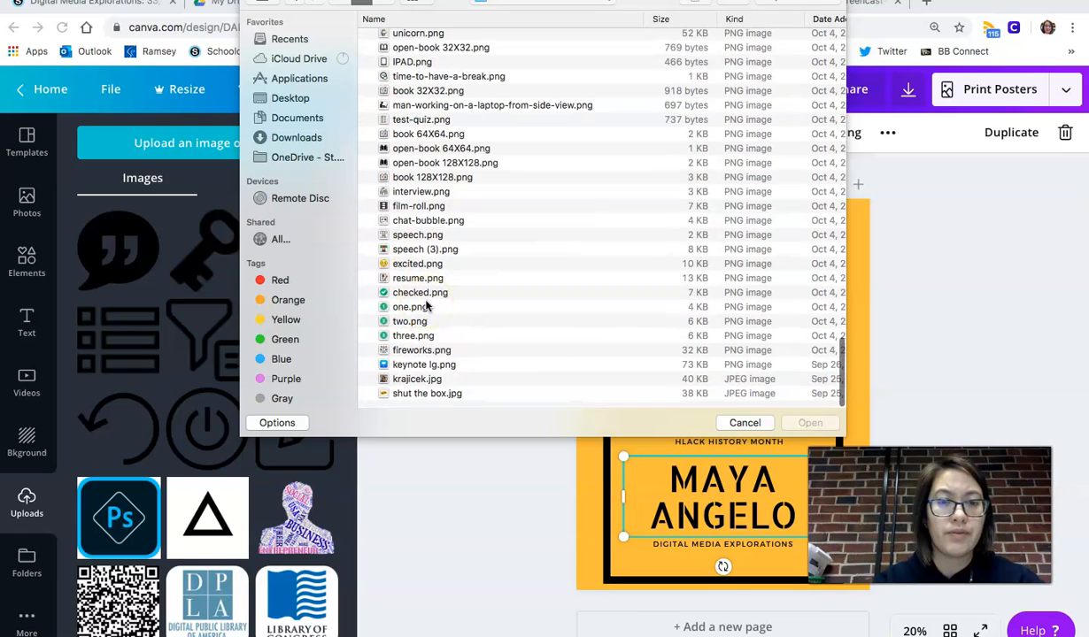
left_click(417, 386)
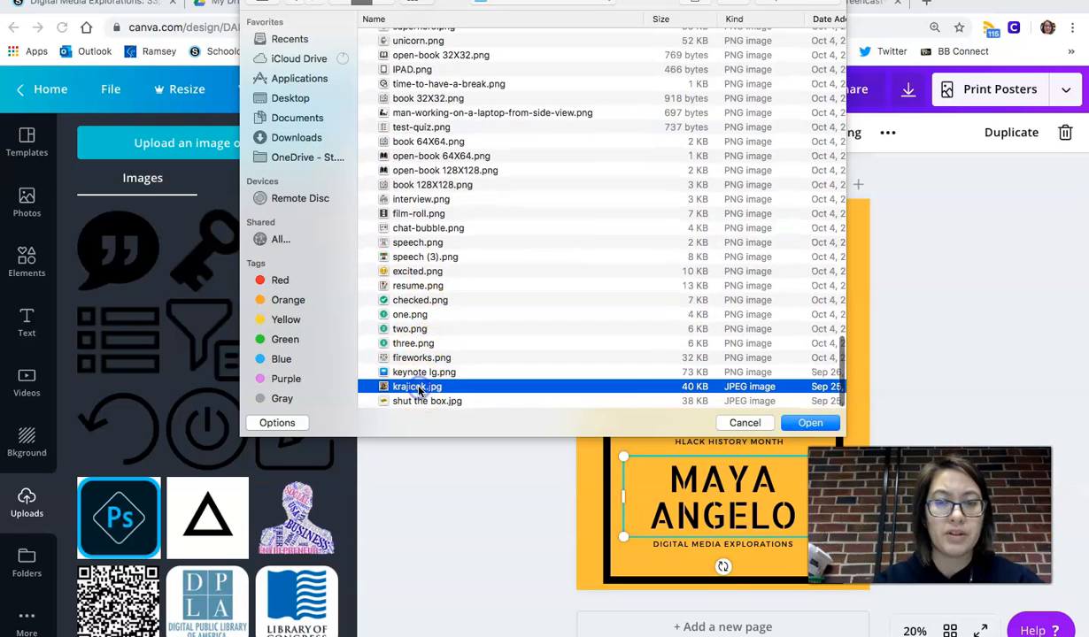
left_click(810, 423)
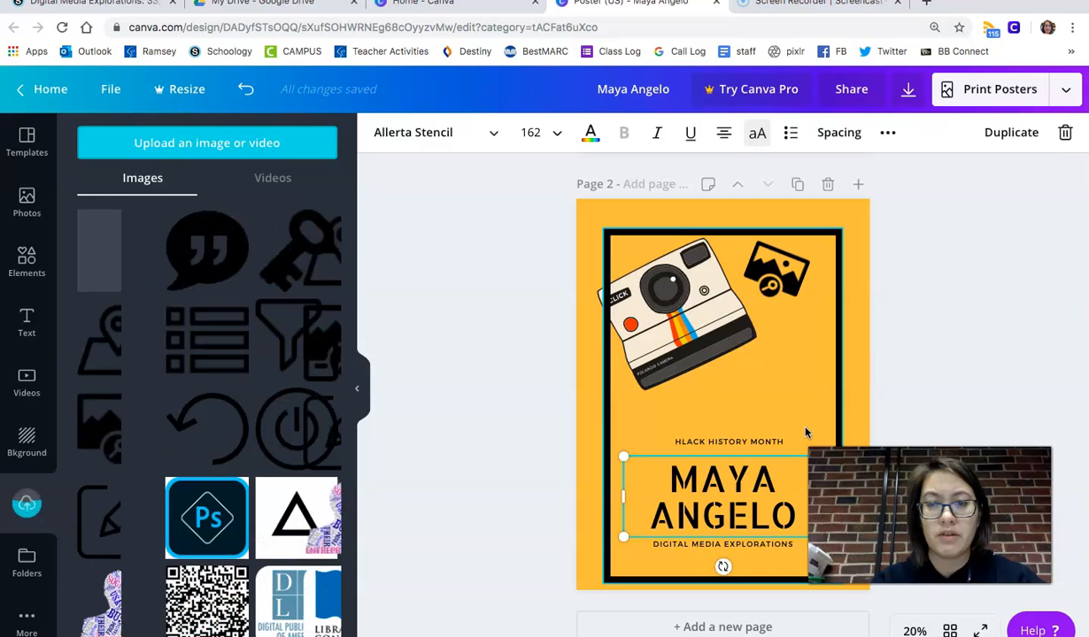
- Add the uploaded photo to page 2 and select it
left_click(117, 251)
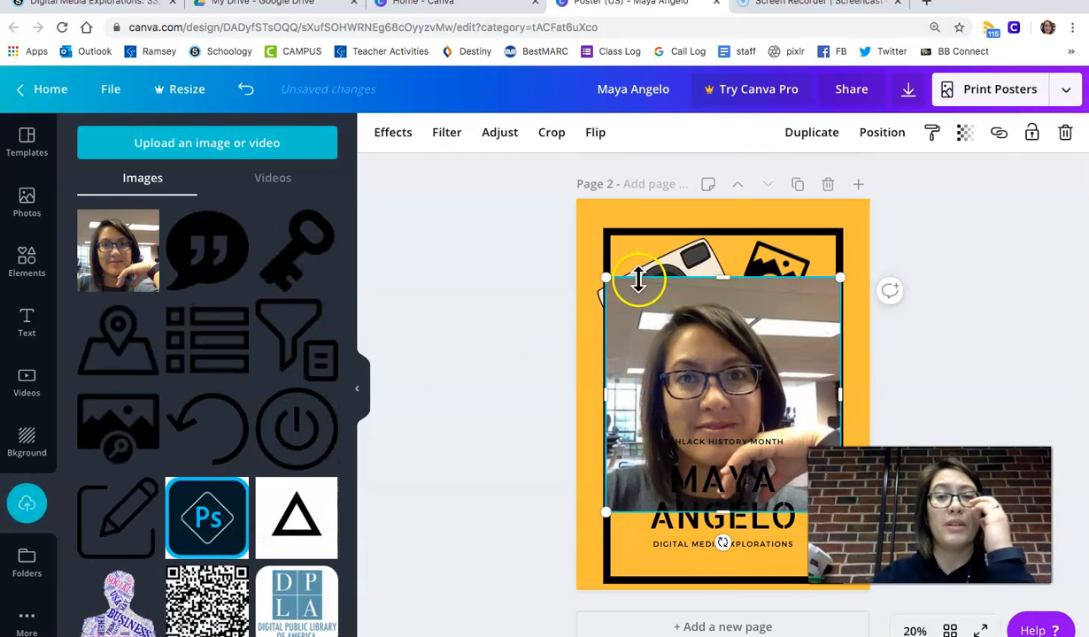
left_click(701, 346)
- Try the Bad TV effect presets on the photo
left_click(399, 139)
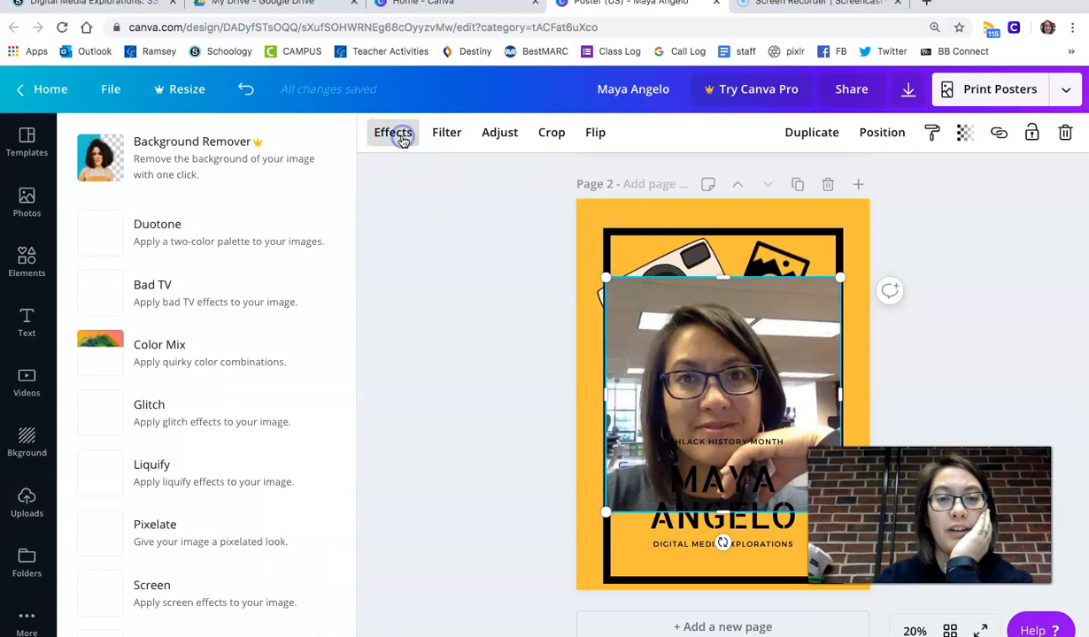
left_click(236, 285)
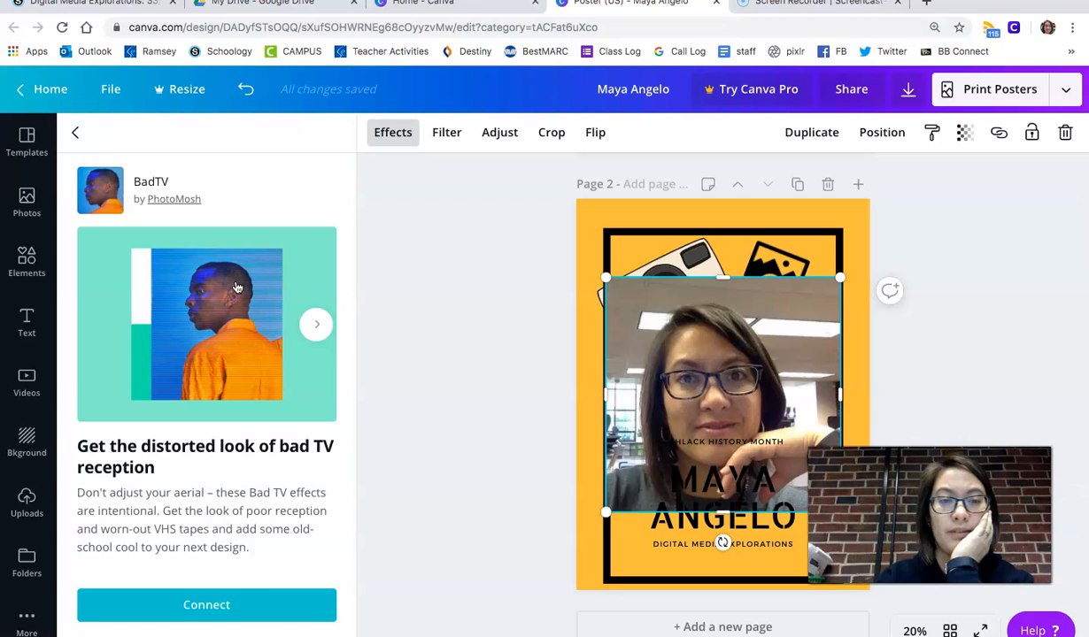
left_click(243, 587)
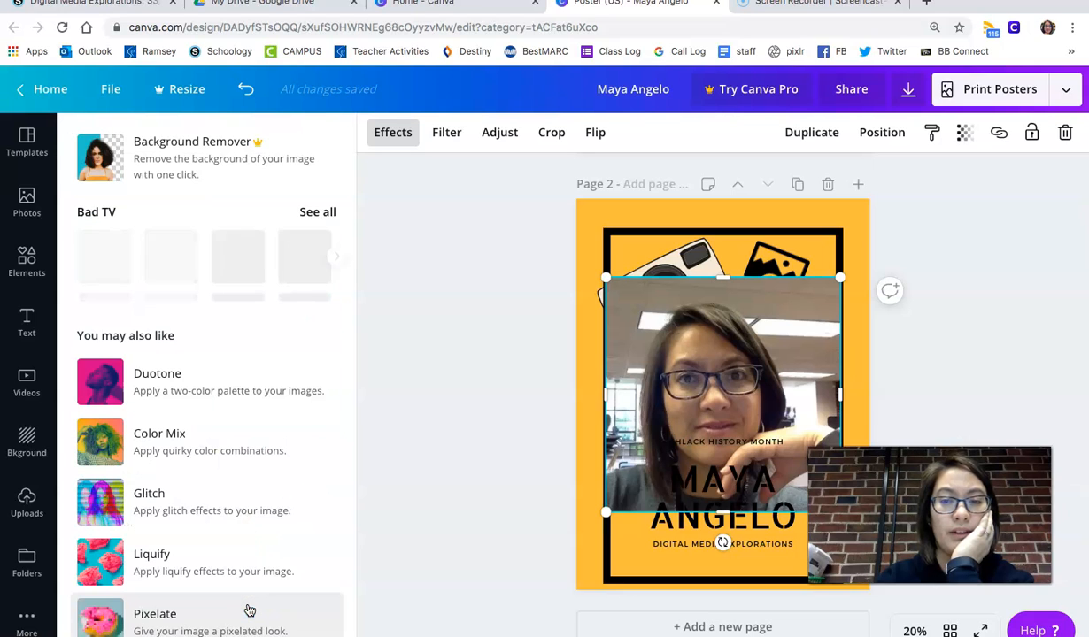
left_click(164, 256)
left_click(305, 257)
left_click(237, 257)
left_click(171, 263)
left_click(109, 270)
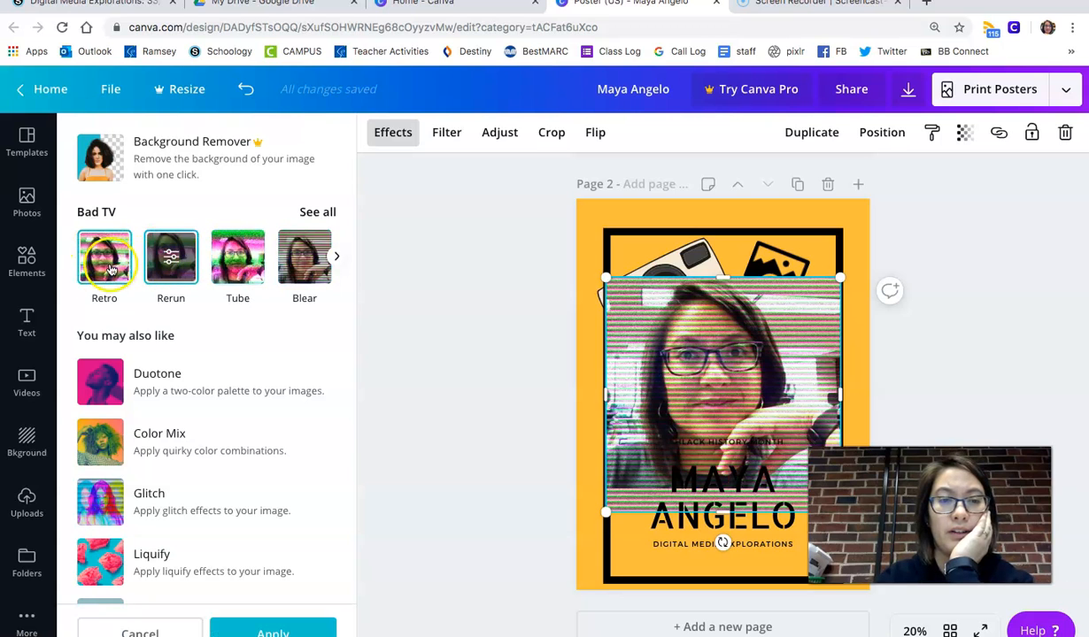
- Try the Duotone Pop and Screen Semitone effects on the photo
right_click(102, 398)
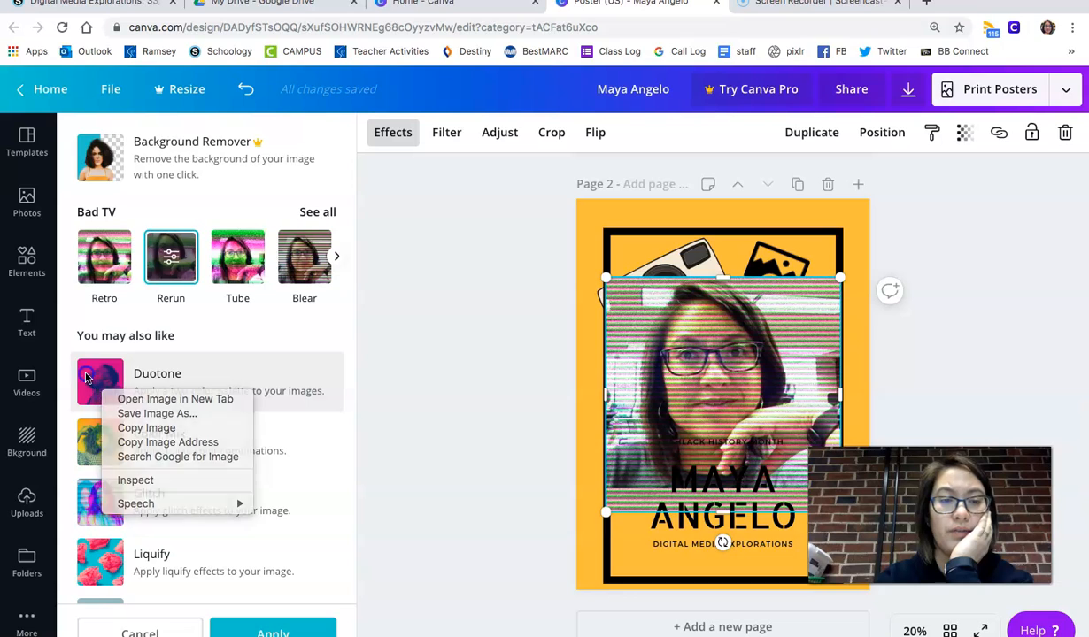
left_click(98, 385)
left_click(99, 391)
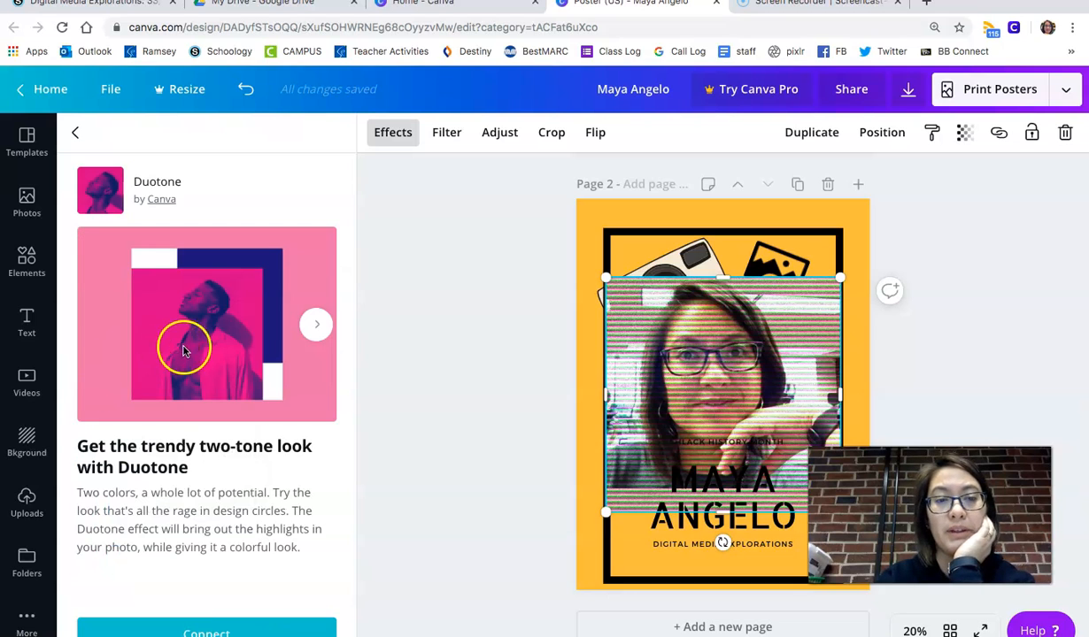
left_click(231, 631)
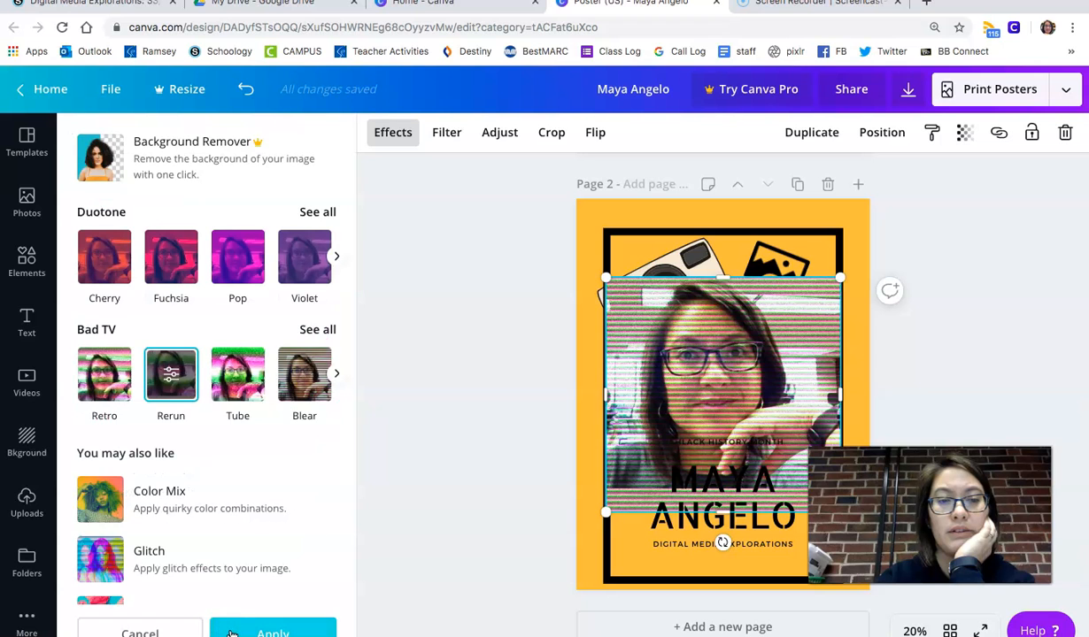
left_click(230, 272)
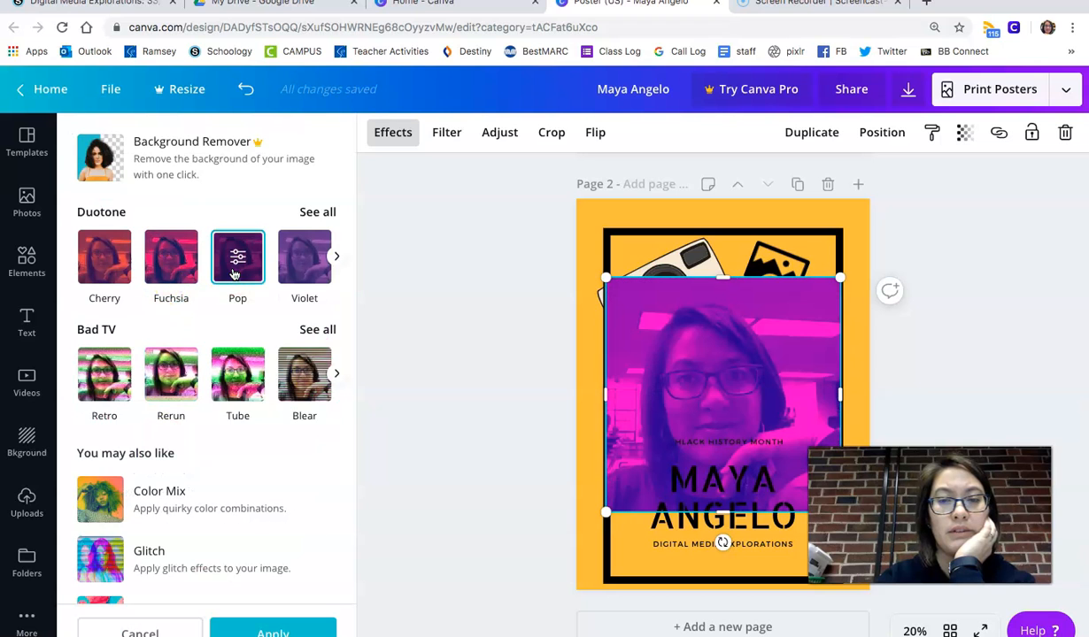
scroll(186, 407, "down", 3)
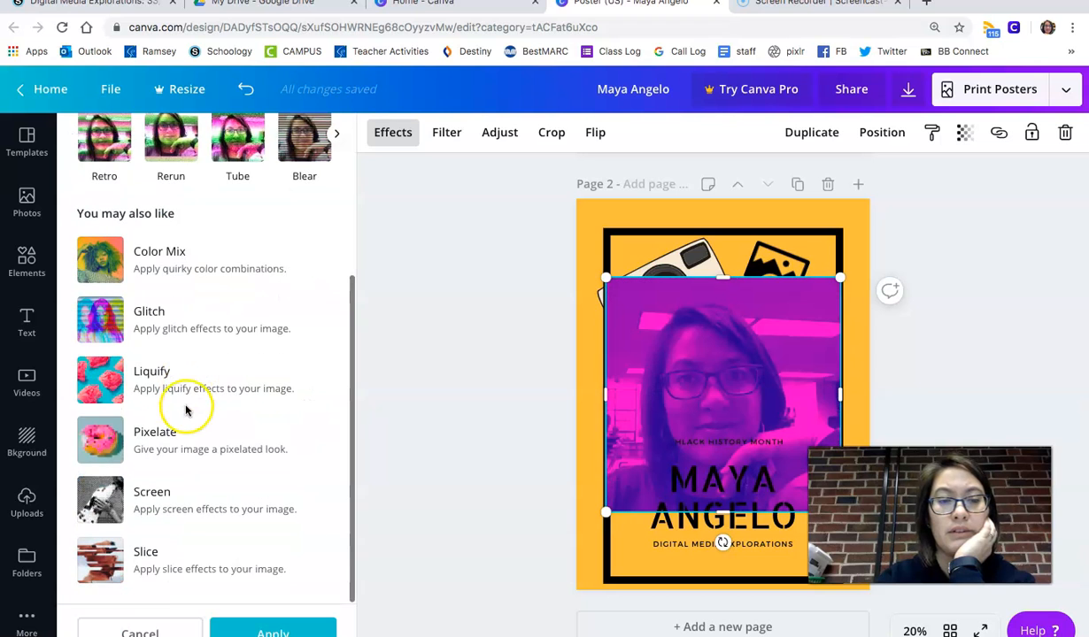
left_click(112, 524)
left_click(186, 600)
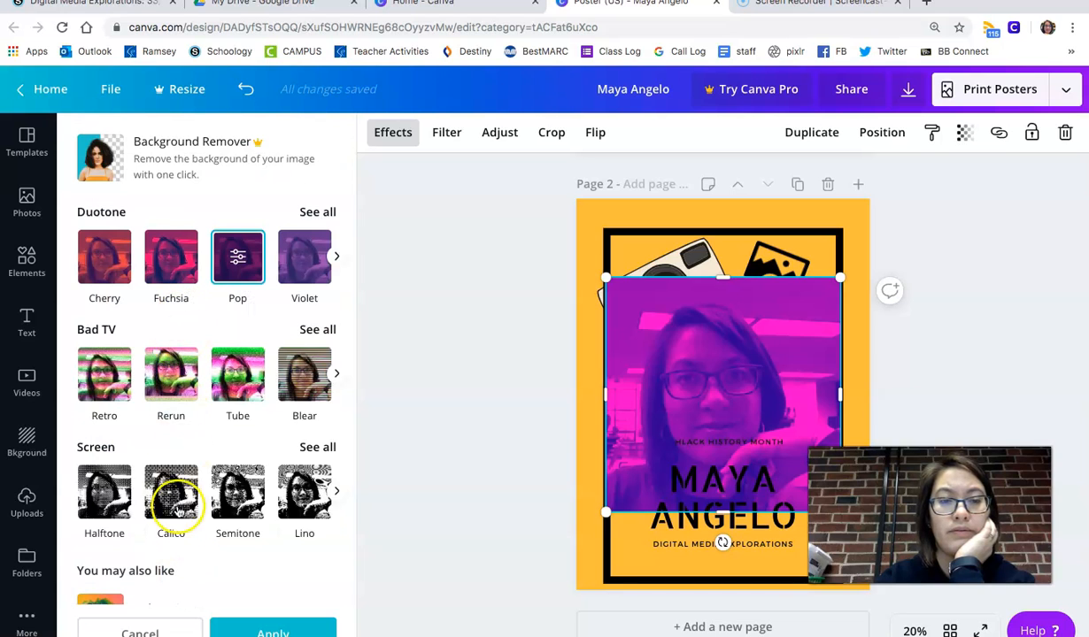
left_click(241, 495)
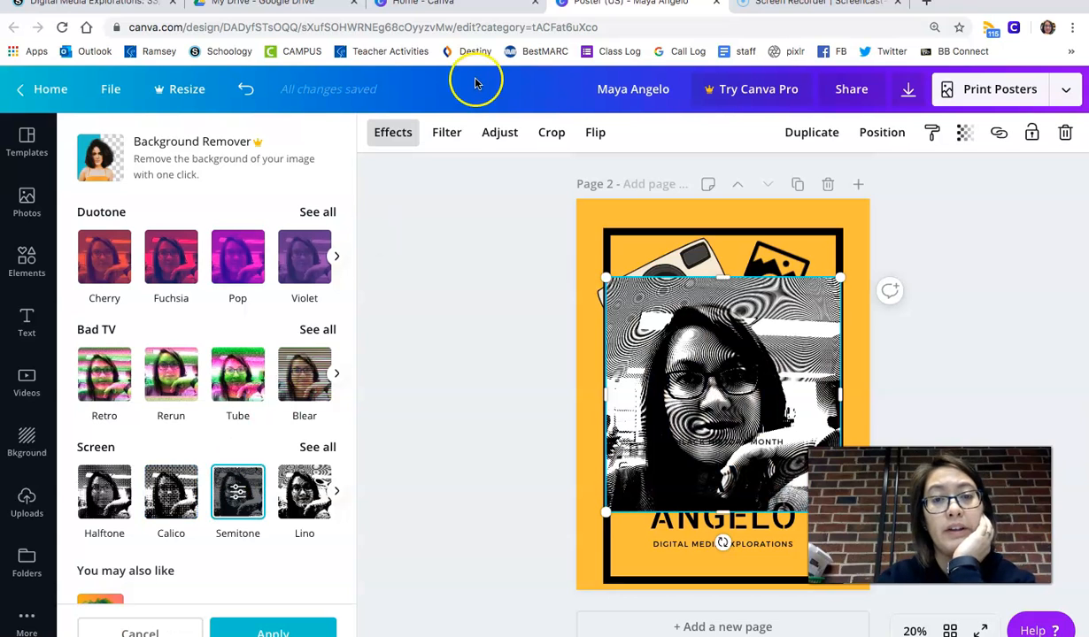
- Apply the Retro filter, then undo the recent photo effect changes
left_click(450, 133)
left_click(306, 363)
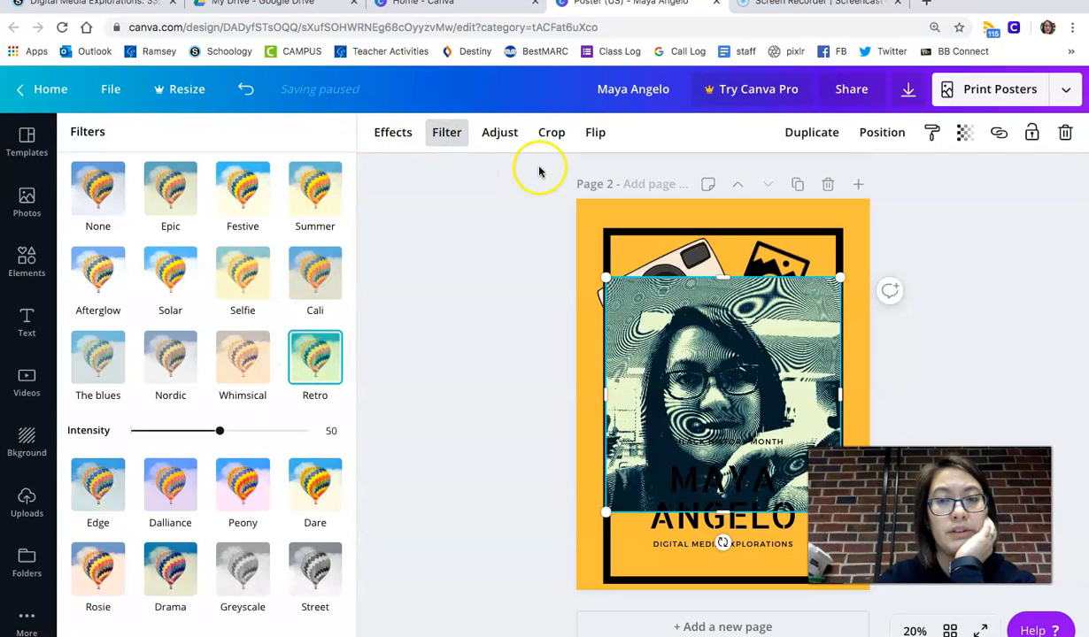
left_click(246, 89)
left_click(247, 89)
left_click(246, 89)
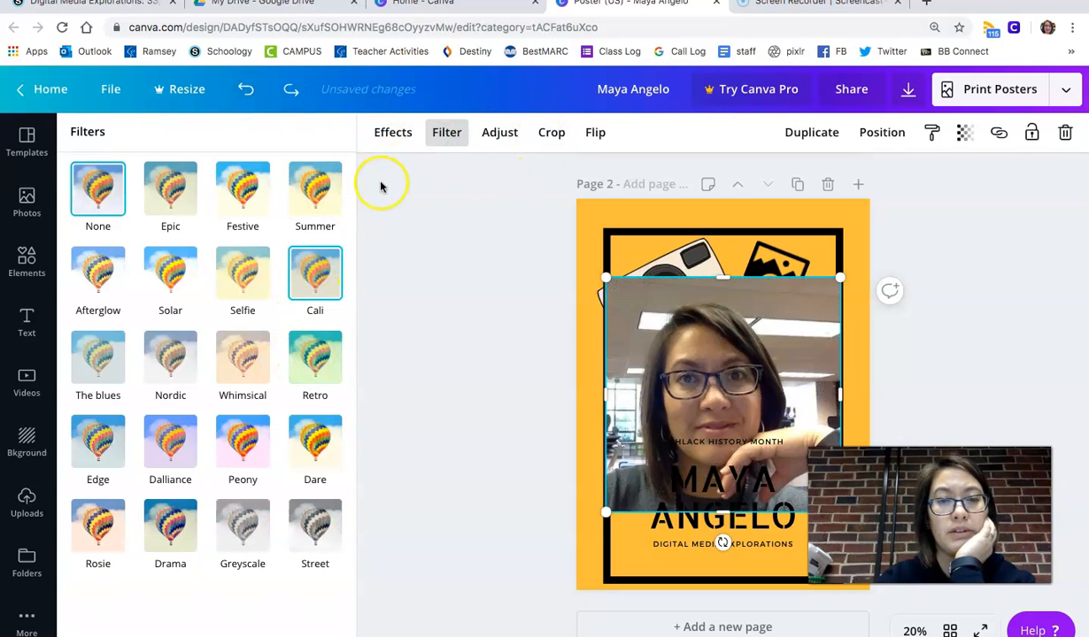
- Try the Peony, Nordic, Selfie and Edge filters on the photo
left_click(241, 443)
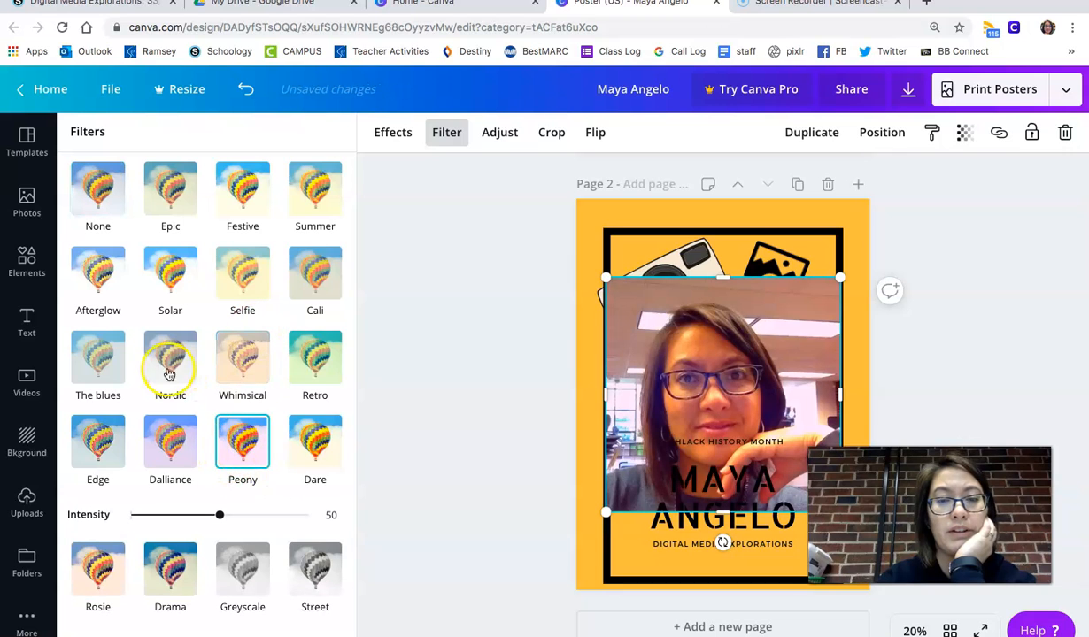
left_click(168, 275)
left_click(239, 270)
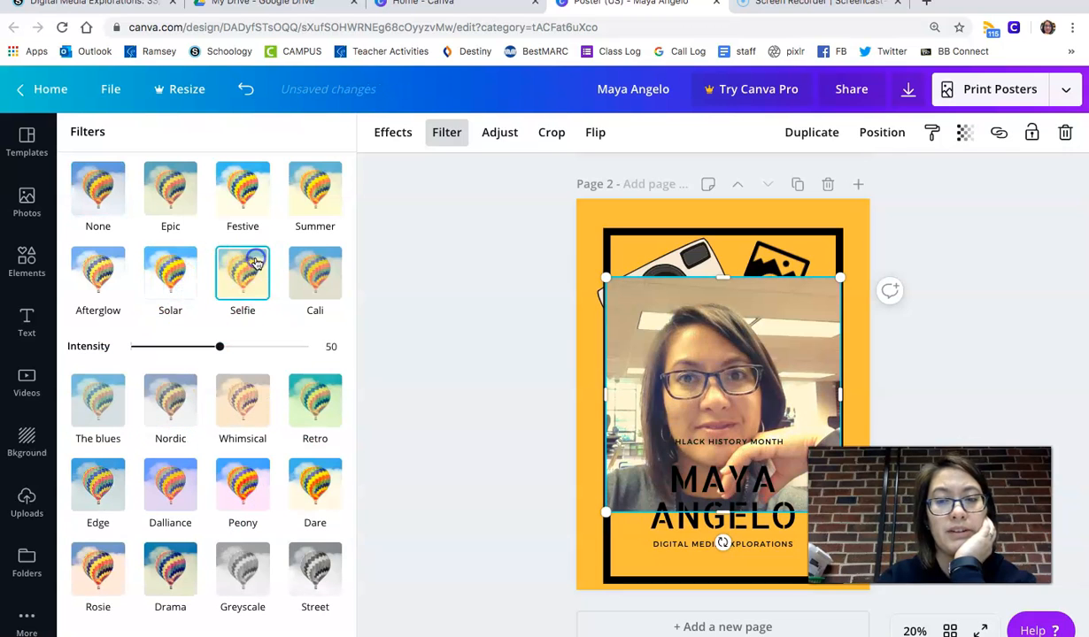
left_click(78, 496)
- Open the photo adjustments and try cropping the photo, cancelling the crop
left_click(496, 133)
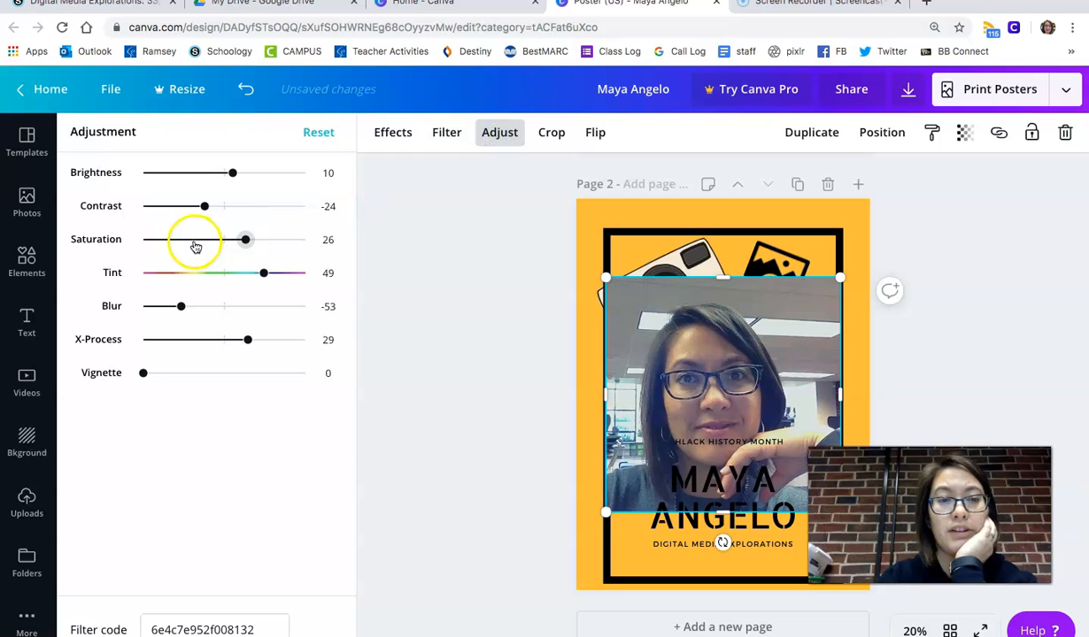
left_click(552, 132)
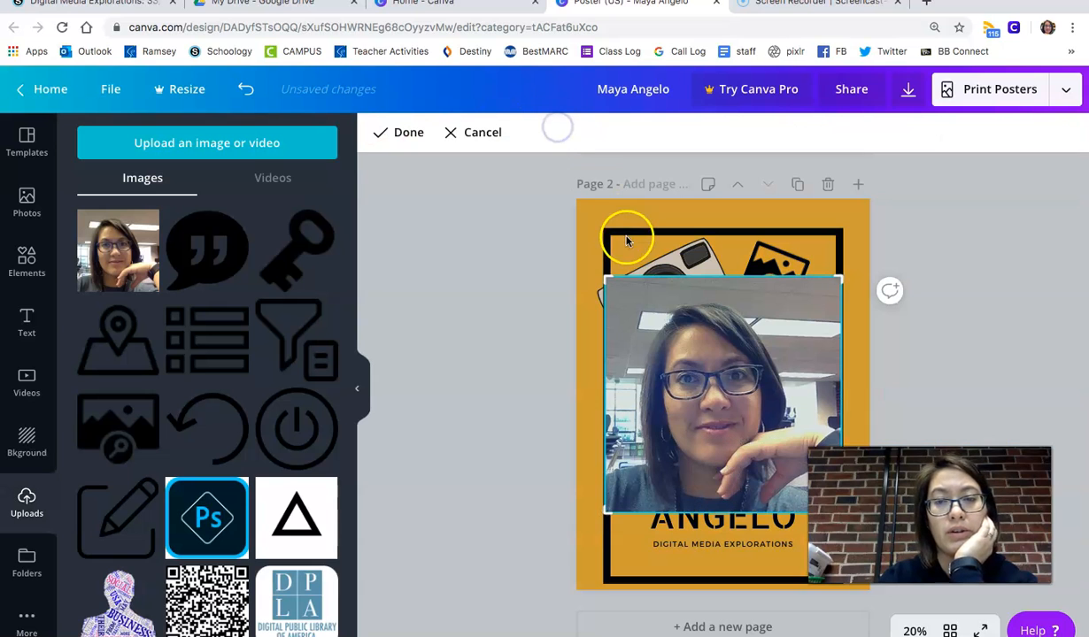
mouse_move(617, 282)
left_mouse_down()
mouse_move(641, 295)
mouse_move(606, 275)
left_mouse_up()
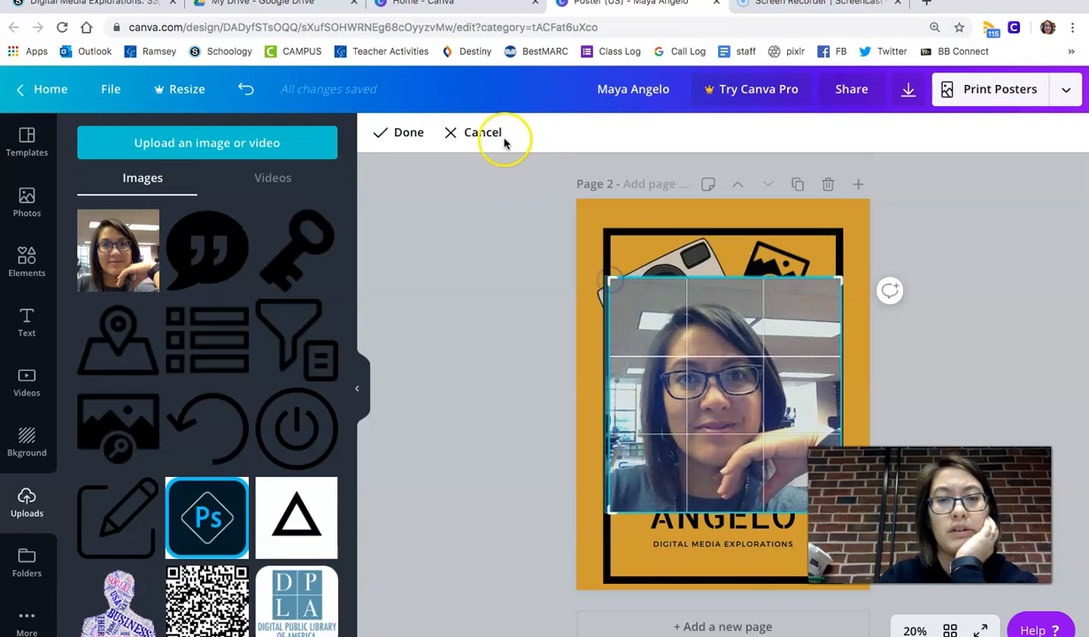
left_click(493, 134)
- Flip the photo horizontally, trying a vertical flip and reversing it
left_click(595, 135)
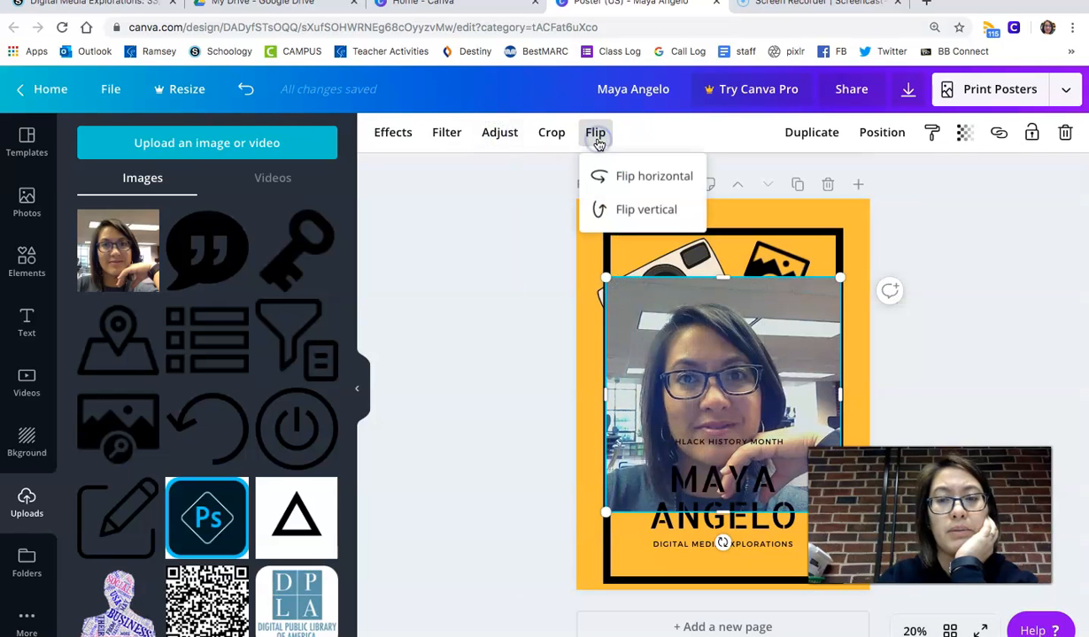
left_click(614, 175)
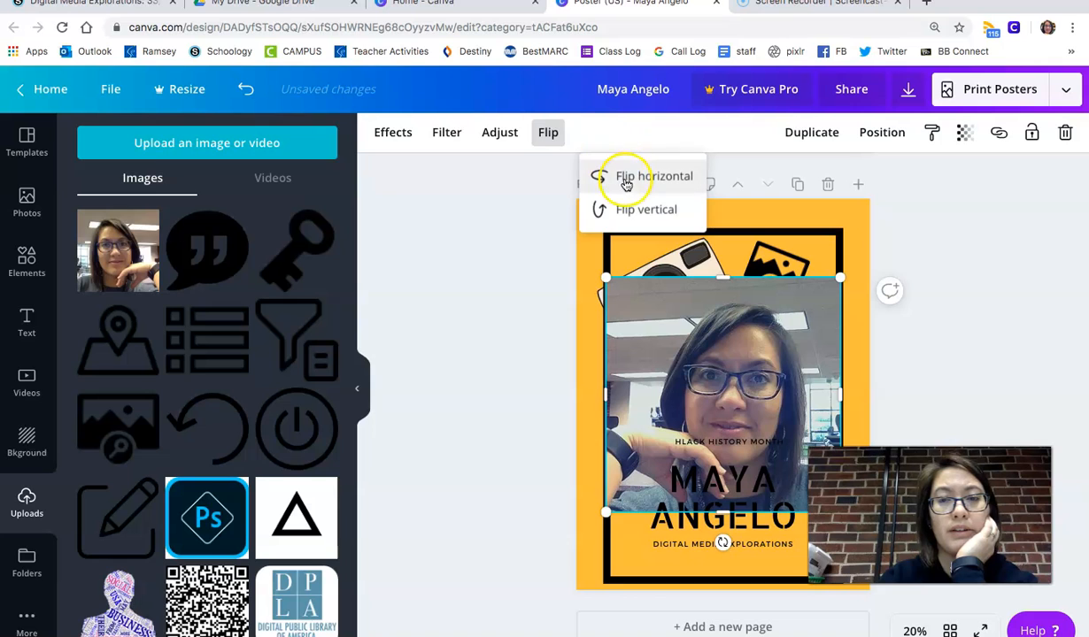
left_click(624, 210)
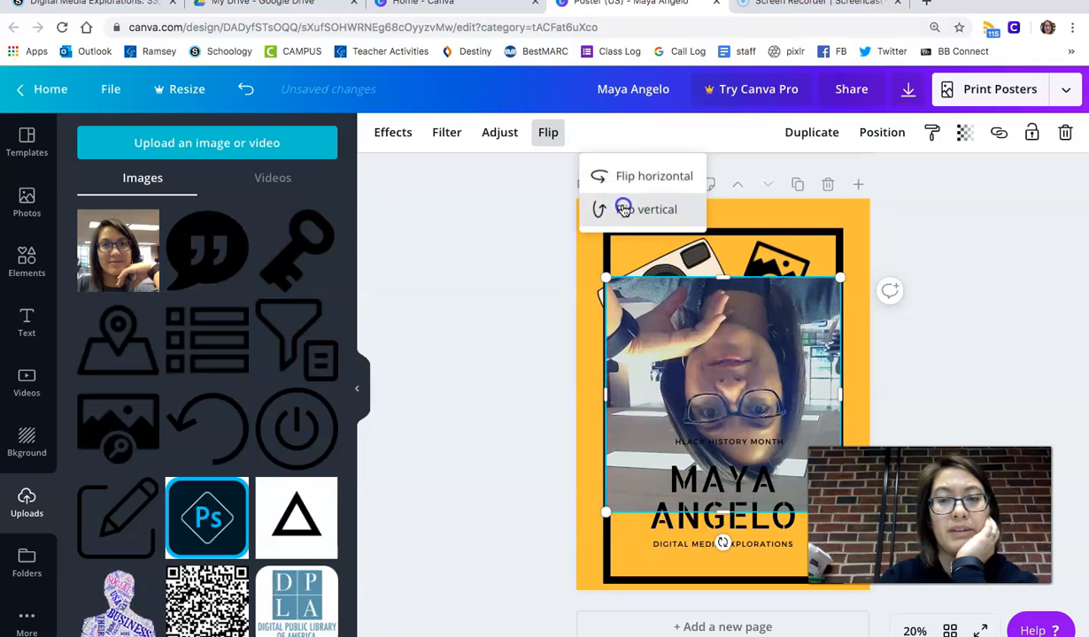
left_click(624, 209)
left_click(795, 363)
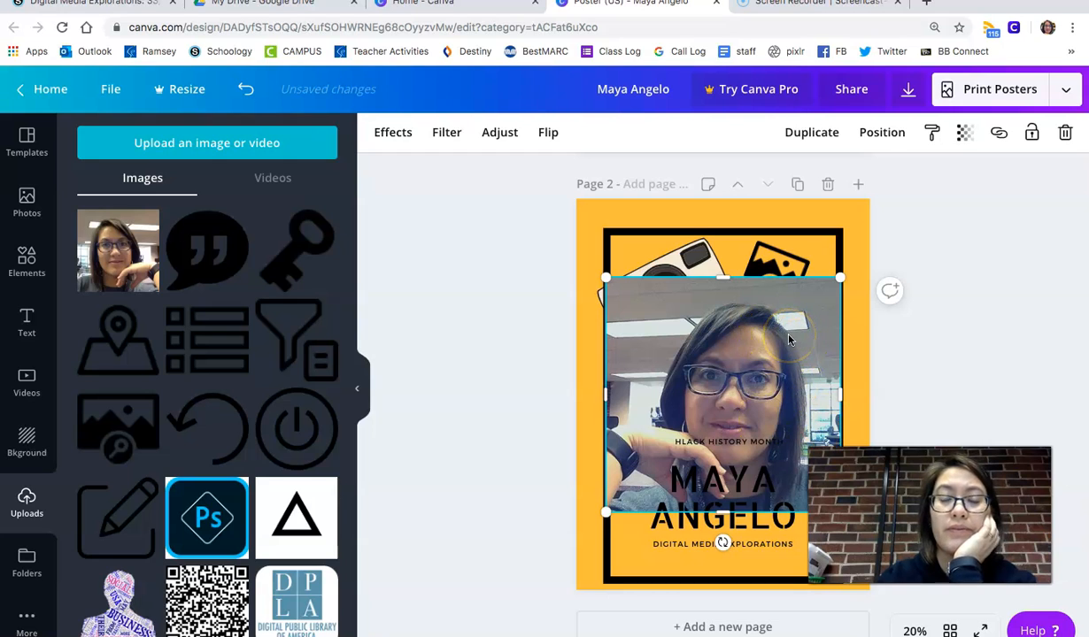
left_click(784, 305)
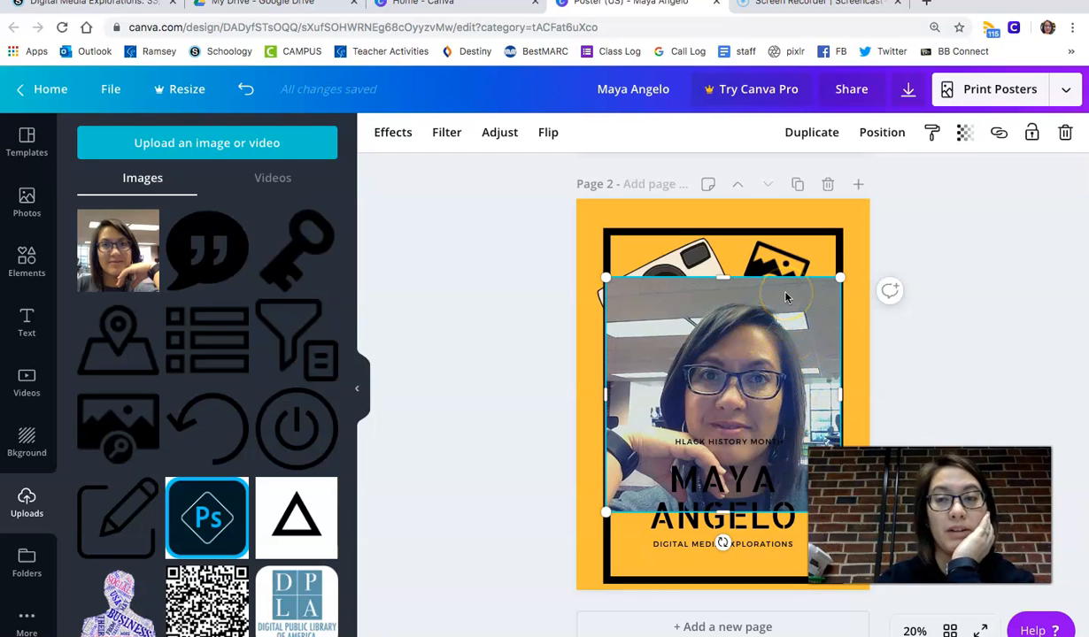
- Open remove.bg in a new browser tab
left_click(928, 4)
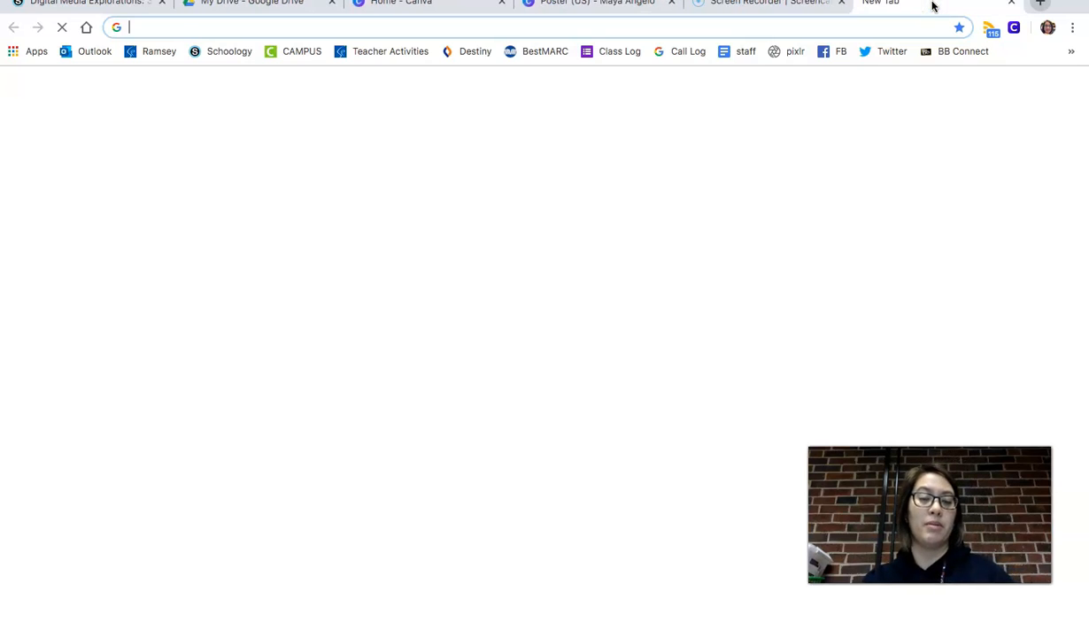
type("remove")
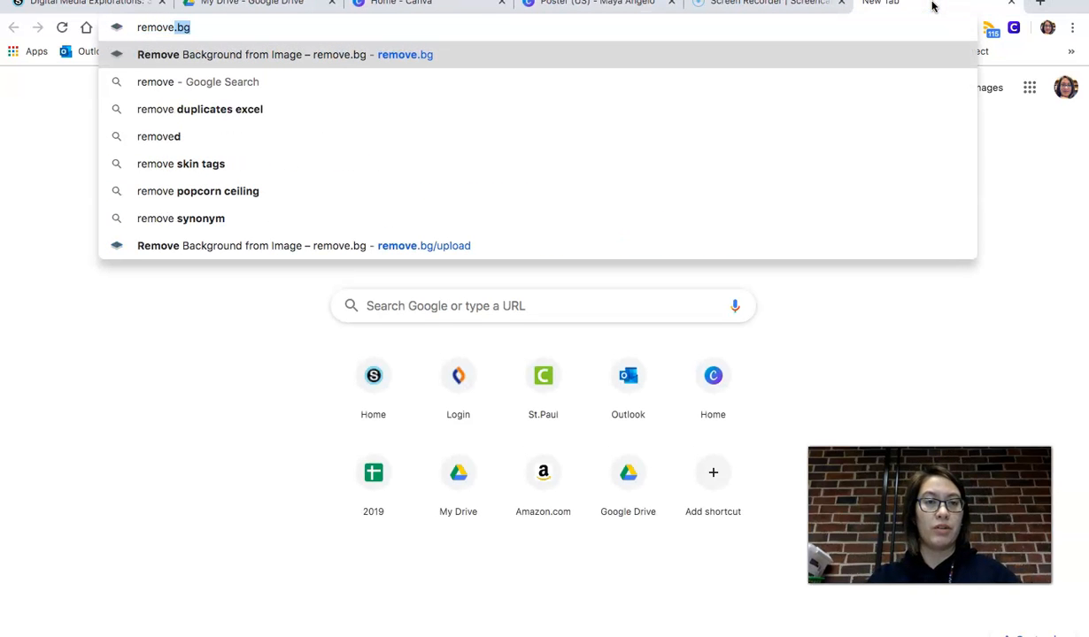
type(".bg")
key("Return")
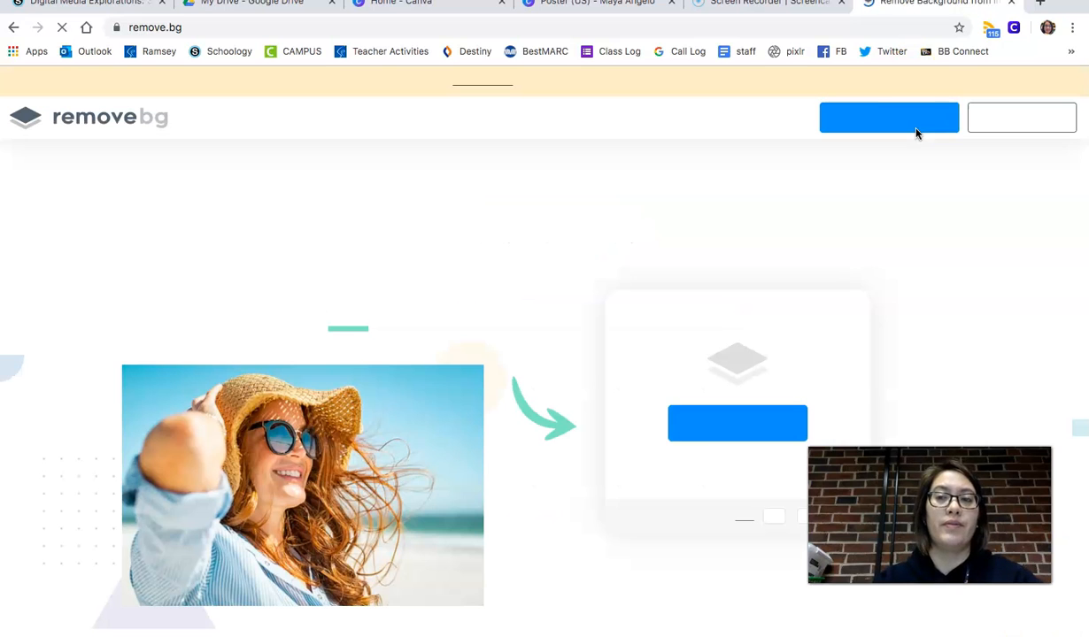
- Upload the selfie photo to remove.bg, searching the files by the person's surname, to remove its background
left_click(740, 434)
left_click(620, 473)
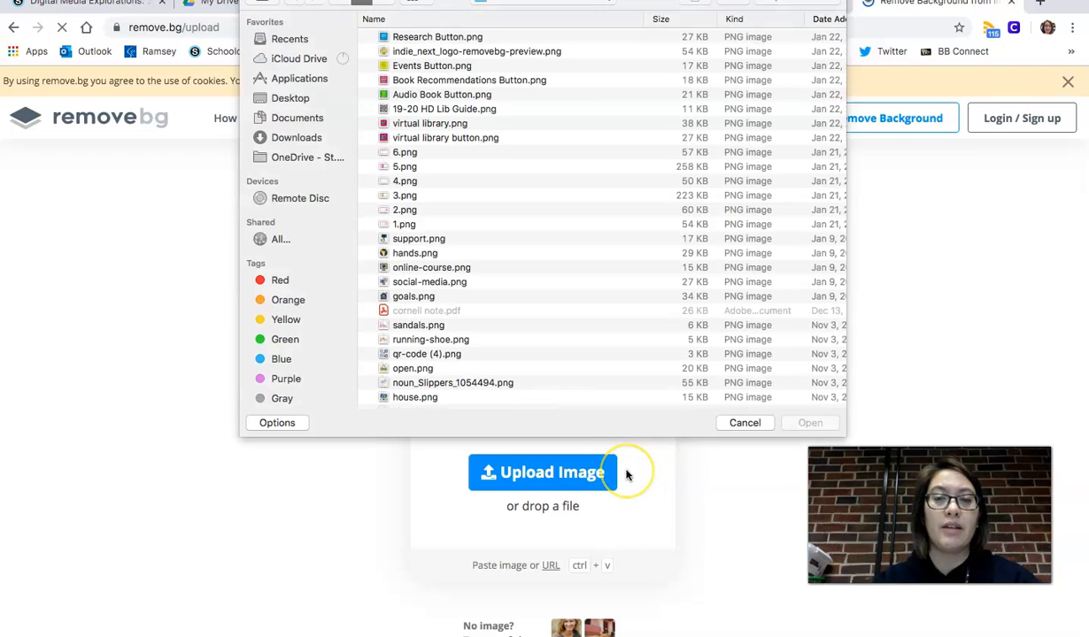
scroll(475, 381, "down", 10)
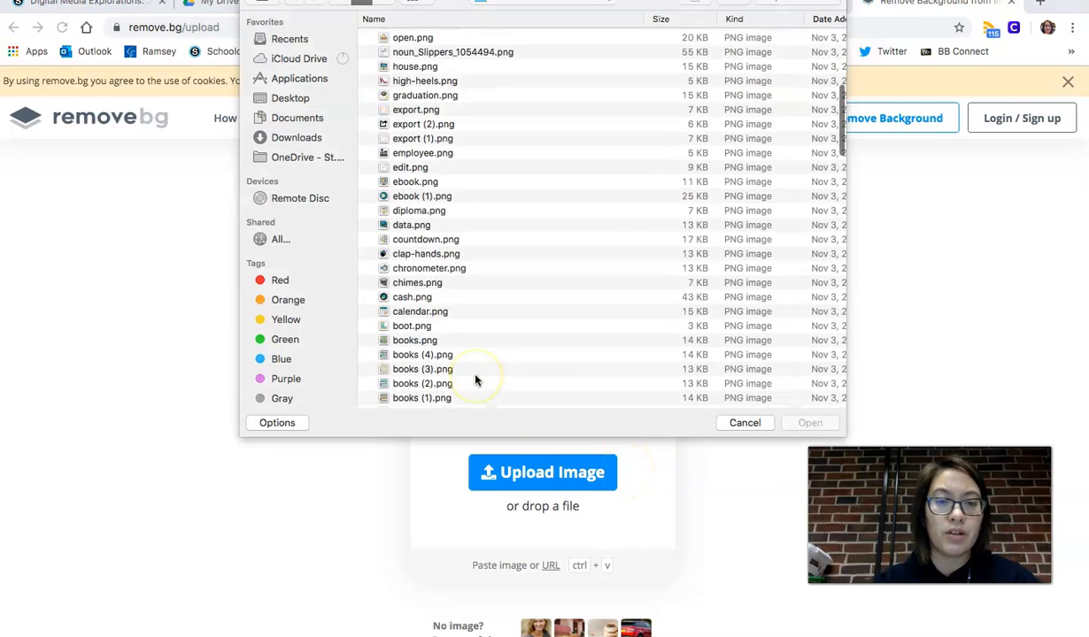
scroll(475, 380, "down", 15)
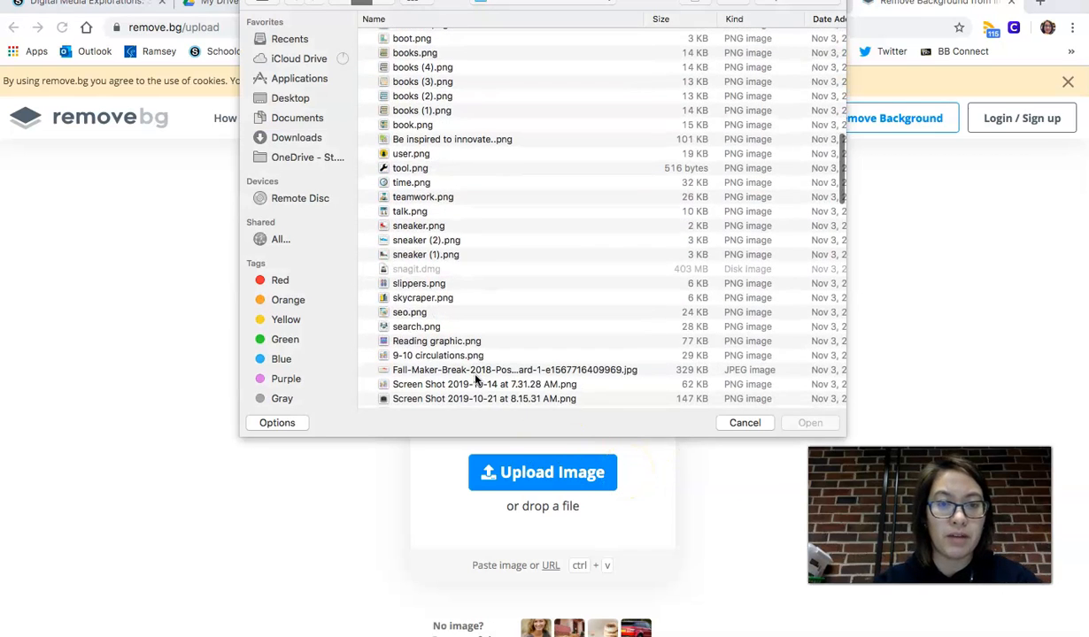
left_click(451, 266)
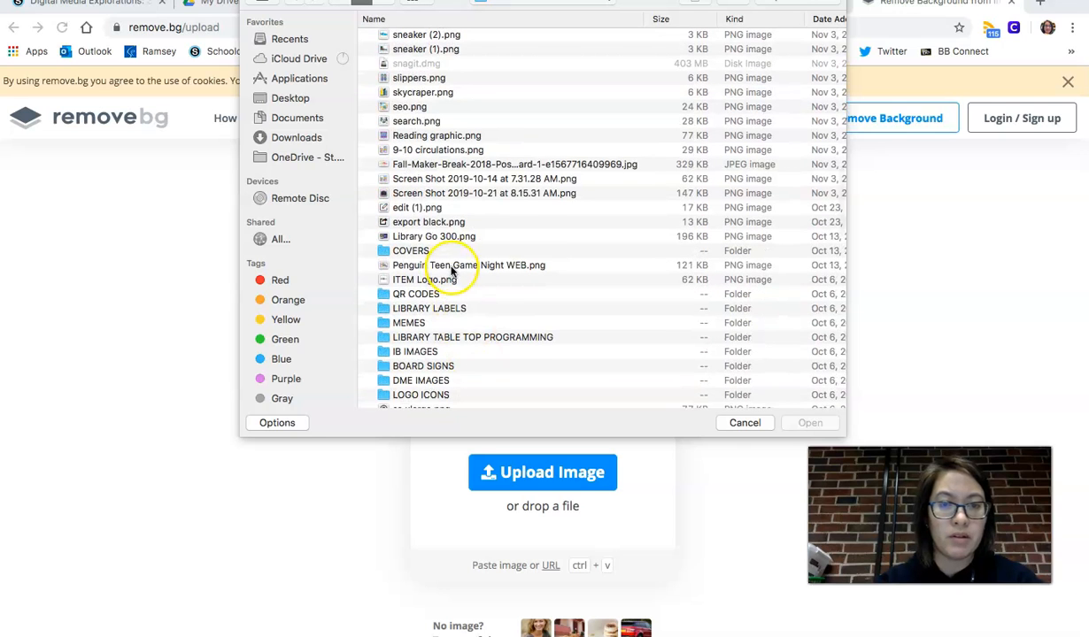
scroll(443, 286, "down", 3)
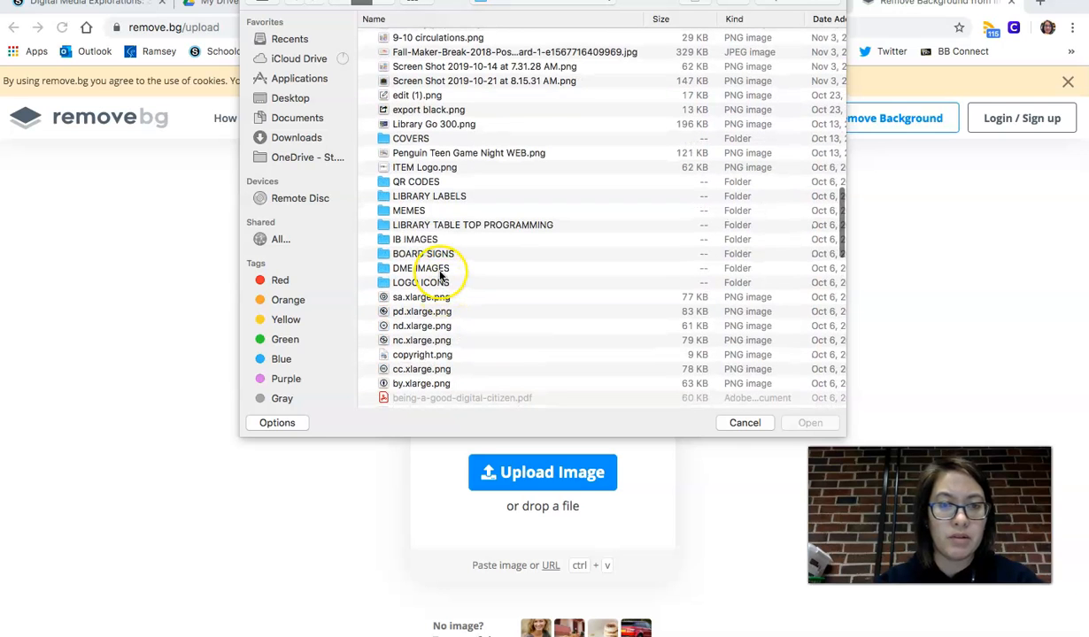
scroll(436, 259, "up", 10)
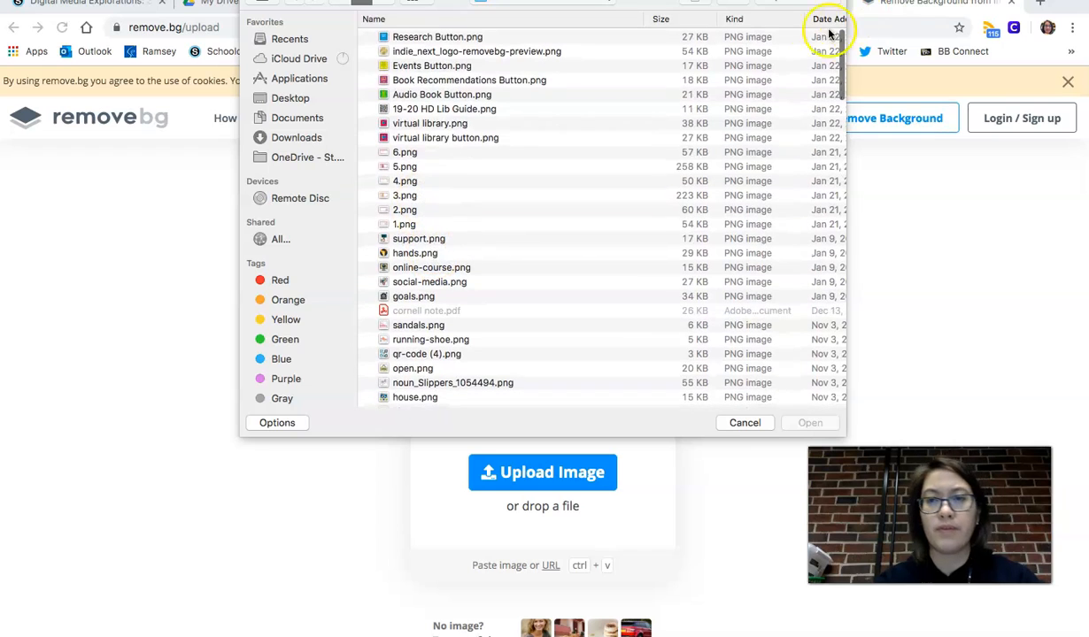
type("kraj")
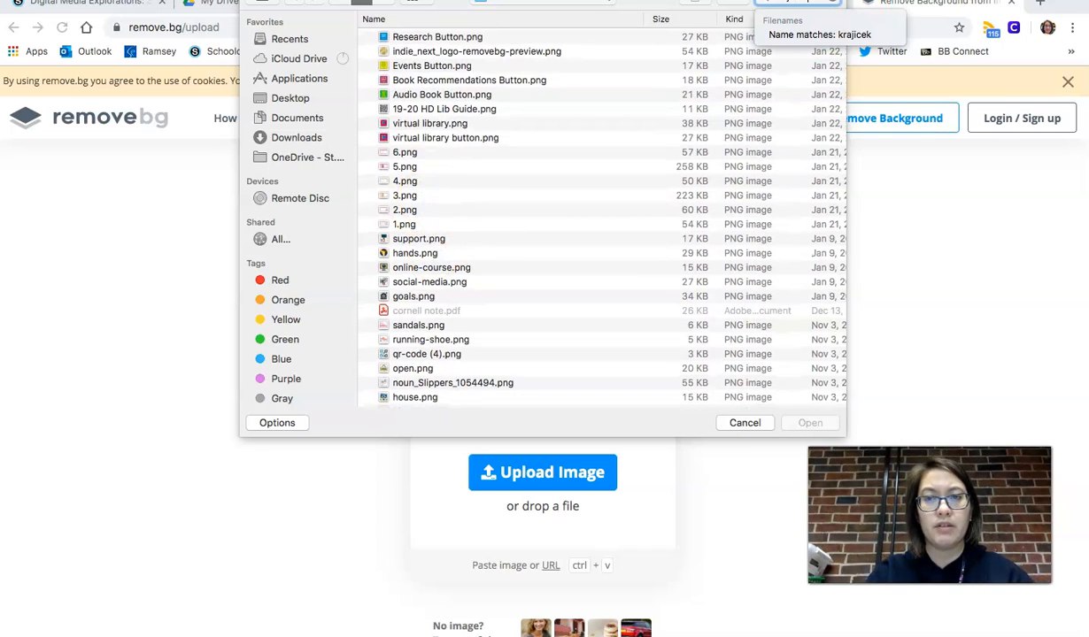
type("icek")
key("Return")
left_click(431, 350)
double_click(430, 352)
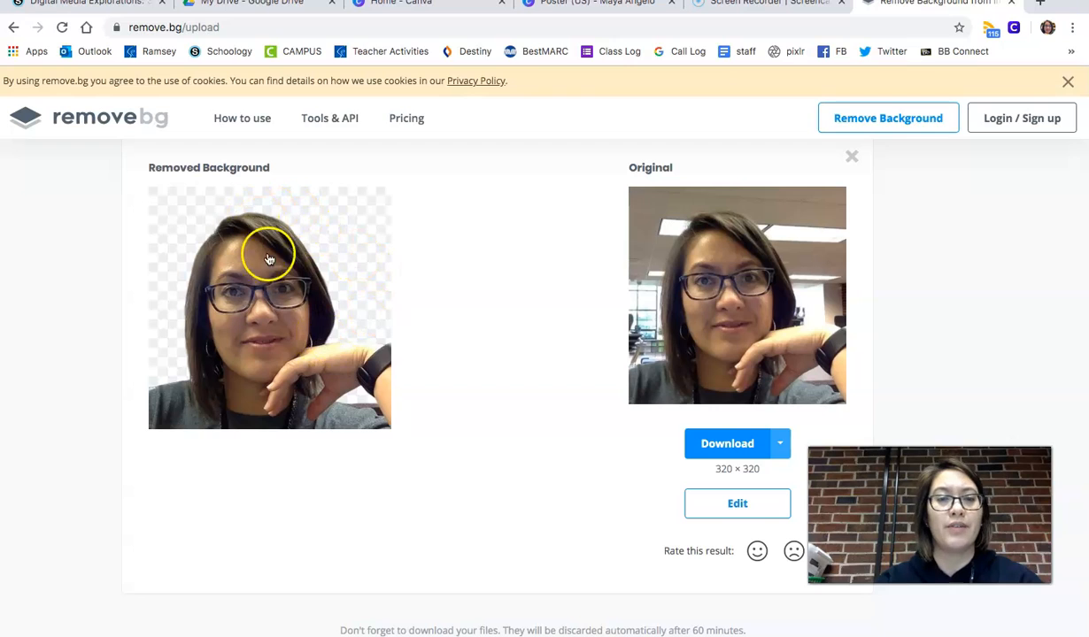
- Save the background-removed image to the Desktop
right_click(287, 341)
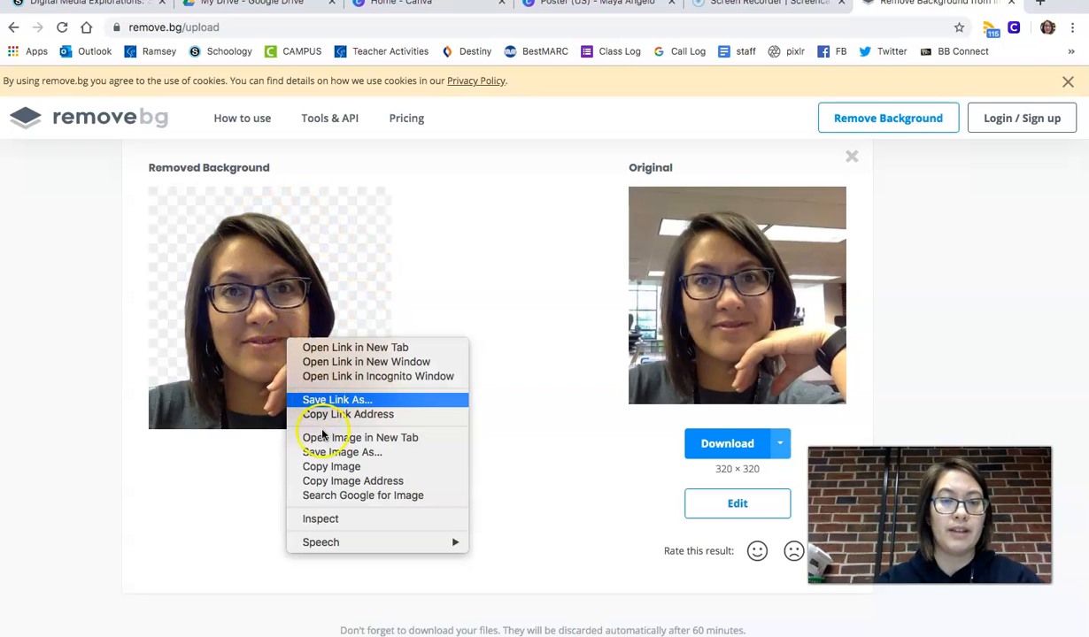
left_click(328, 453)
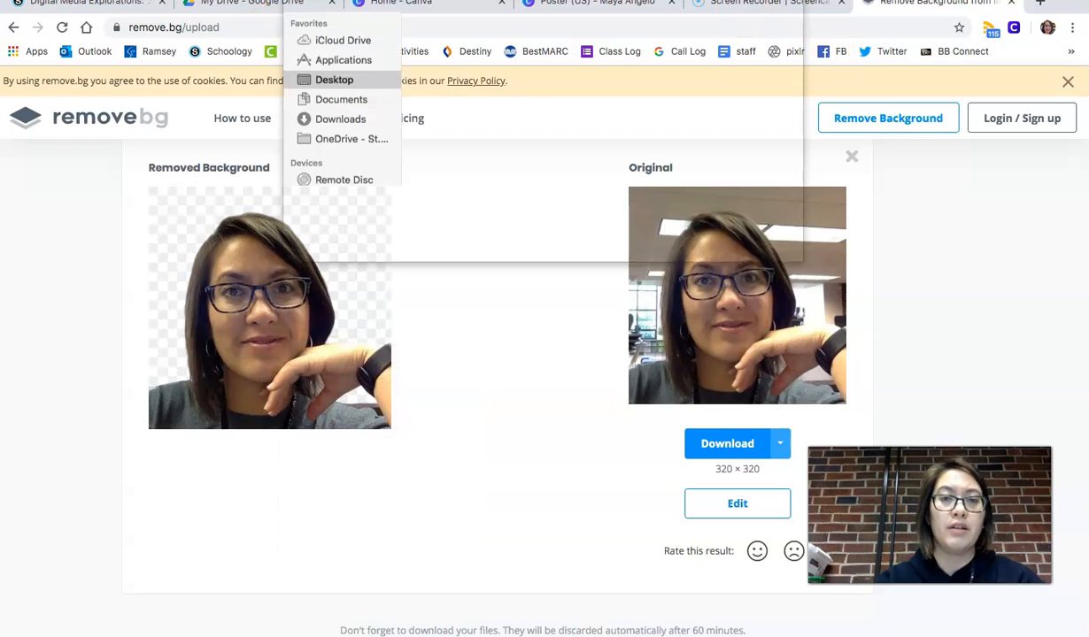
key("Return")
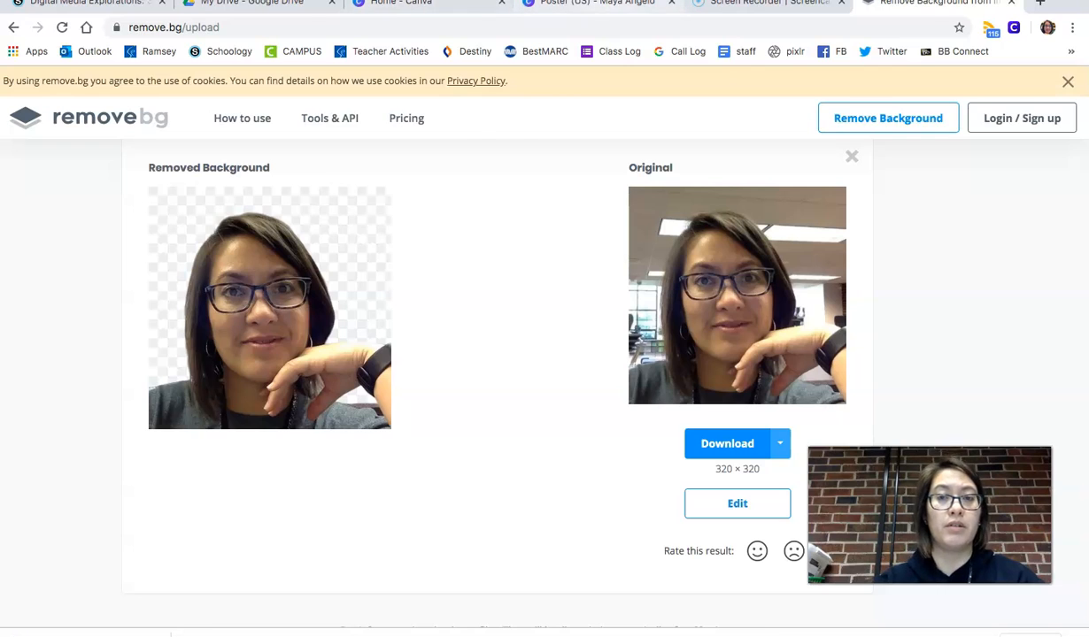
- Upload the background-removed image into Canva's uploads and delete the original photo from page 2
left_click(595, 4)
left_click_drag(89, 633, 183, 309)
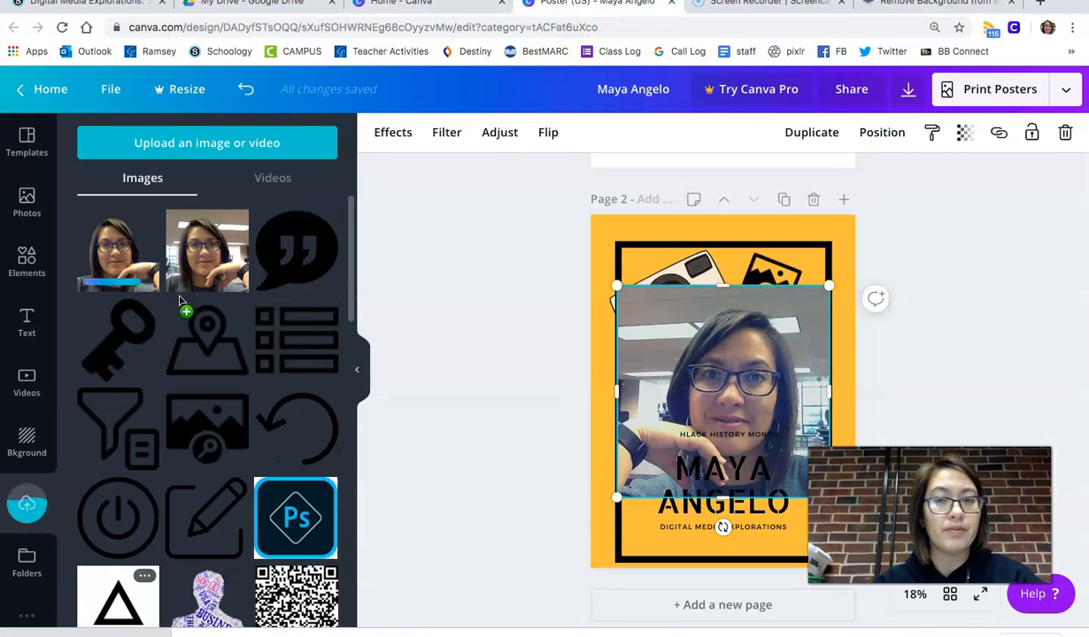
key("Delete")
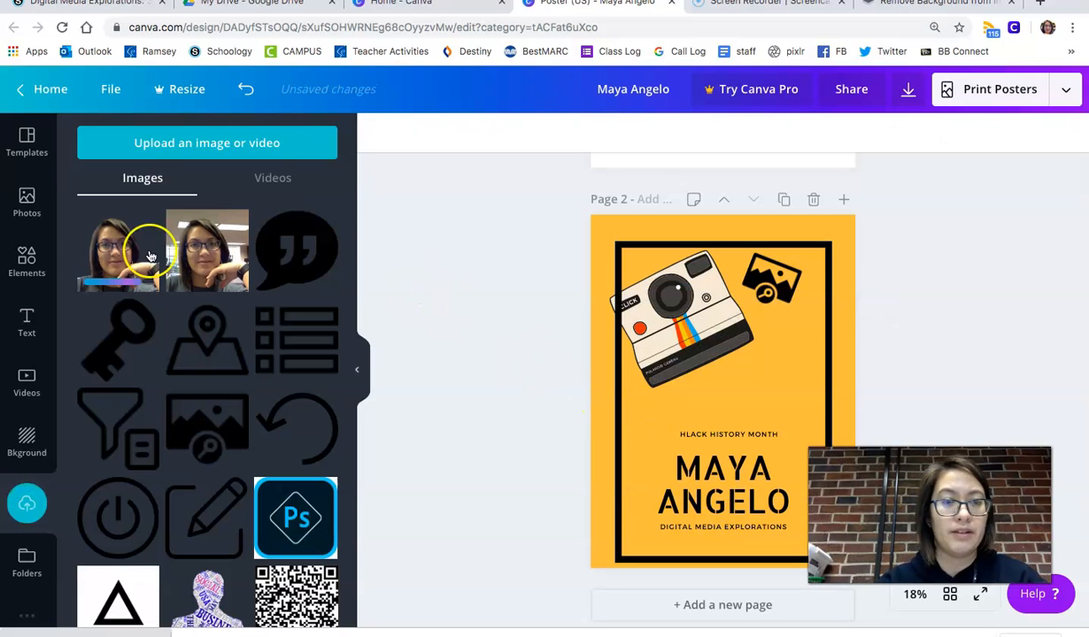
- Place the cutout photo low on page 2 and move the Black History Month text up above it
left_click(92, 258)
left_click_drag(703, 401, 713, 535)
left_click_drag(717, 433, 774, 339)
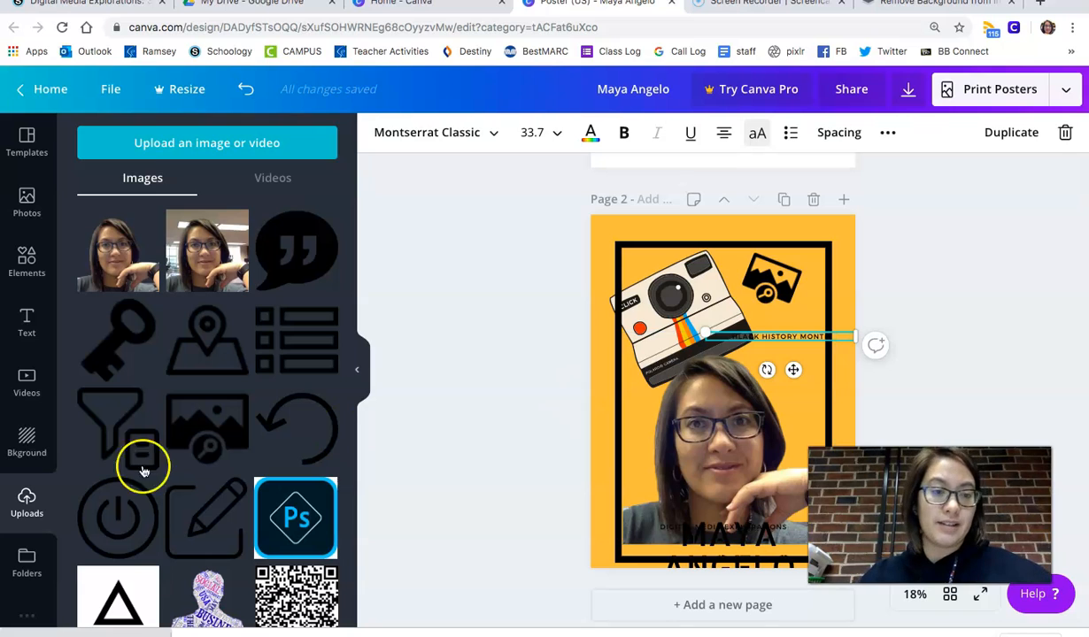
- Download the poster as a PNG file
left_click(912, 92)
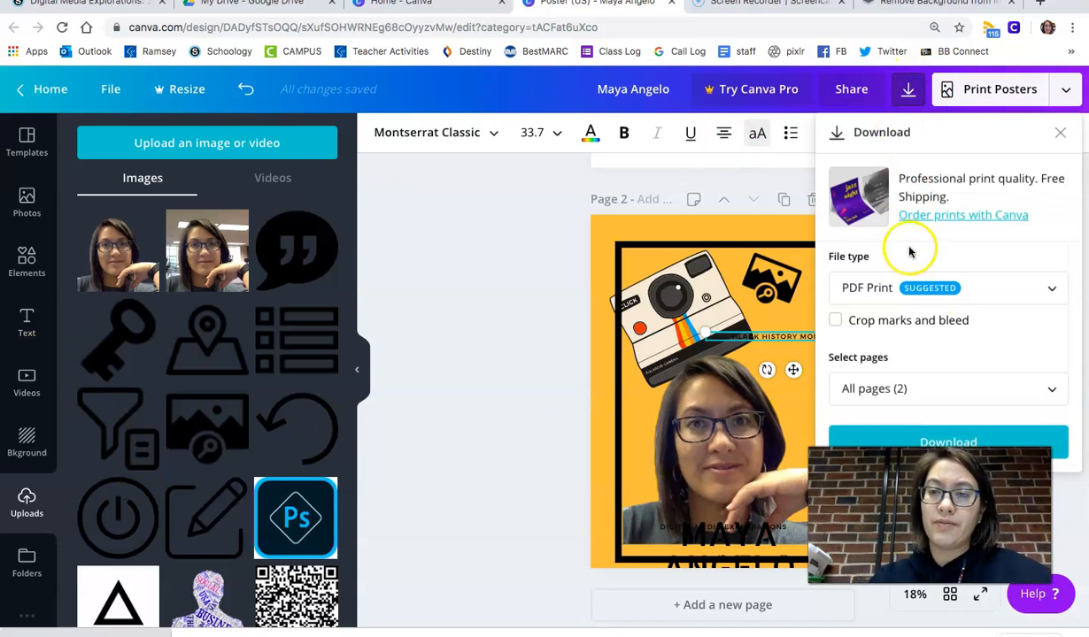
left_click(1022, 288)
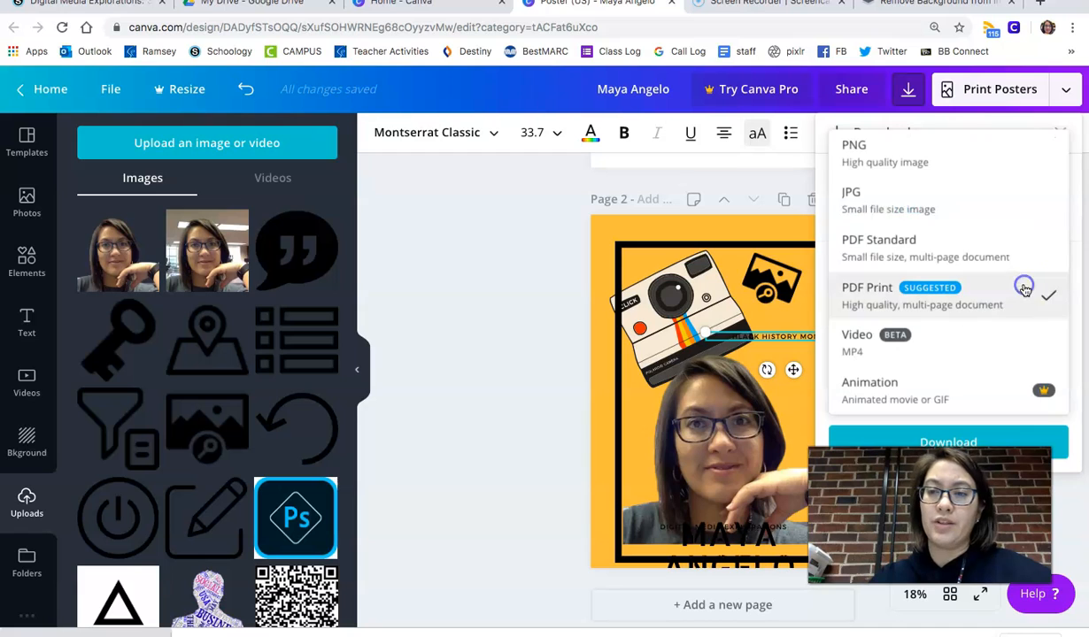
left_click(990, 159)
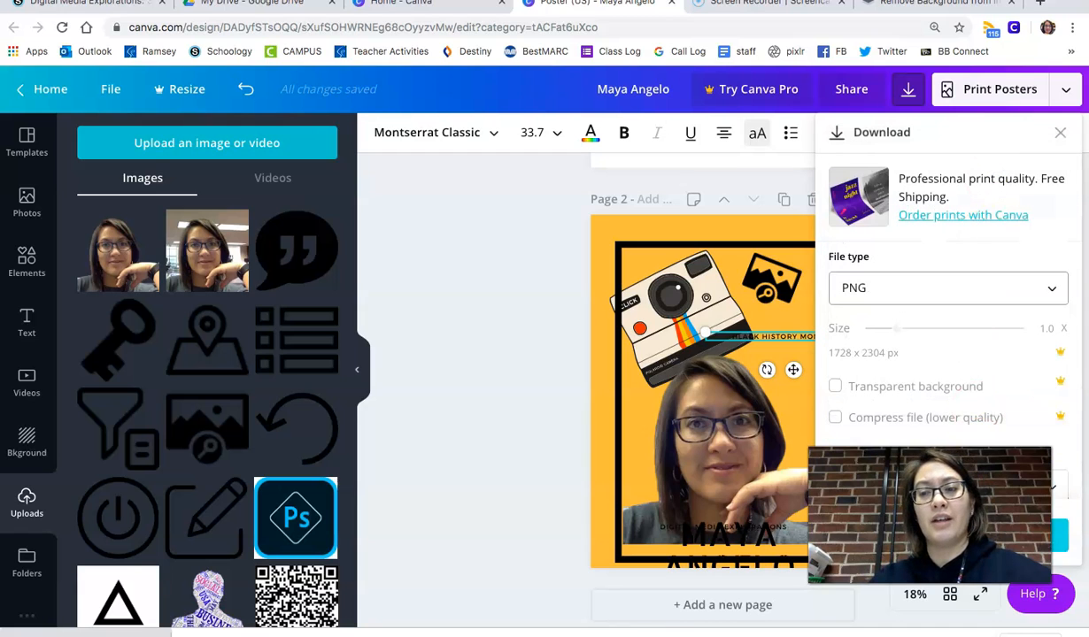
left_click(1059, 534)
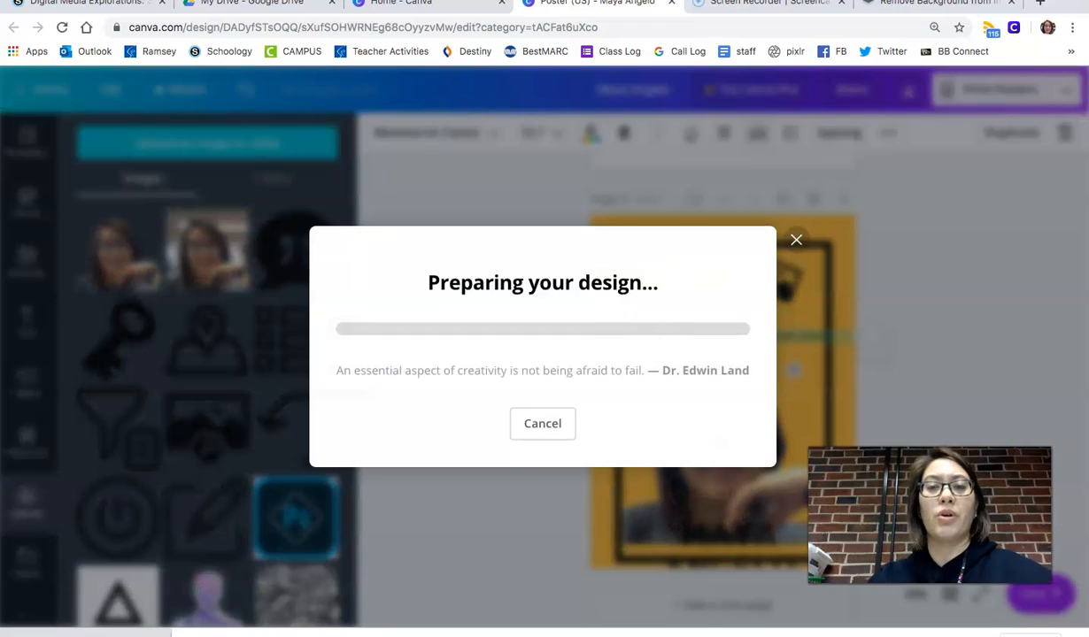